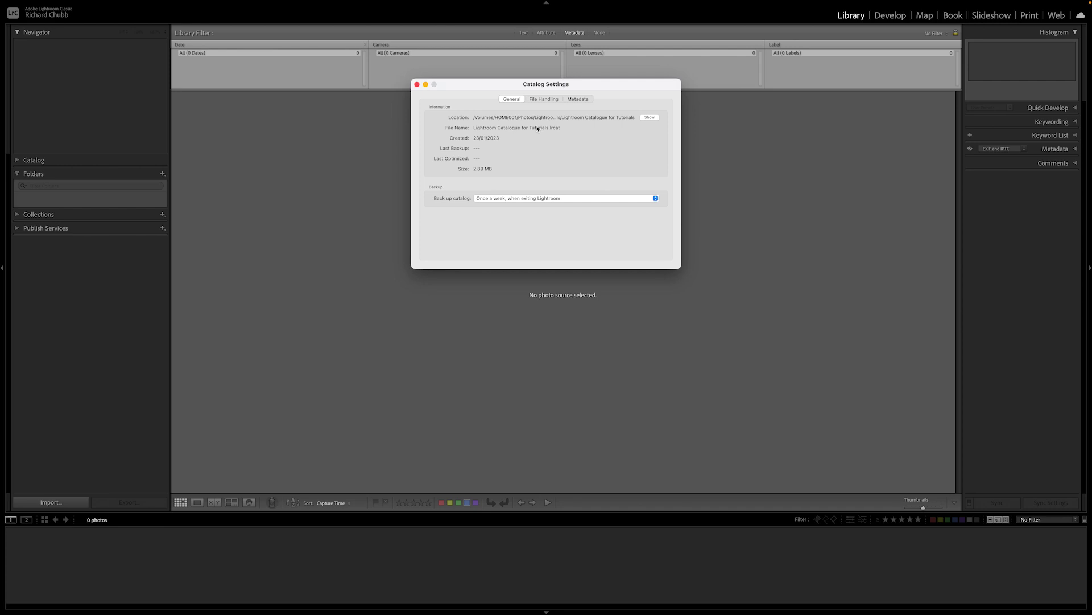
Close the catalog settings and browse in Finder on HOME001 to Photos > Lightroom > Photos for Lightroom Tutorials > Library.
{"action": "left_click", "coordinate": [417, 84]}
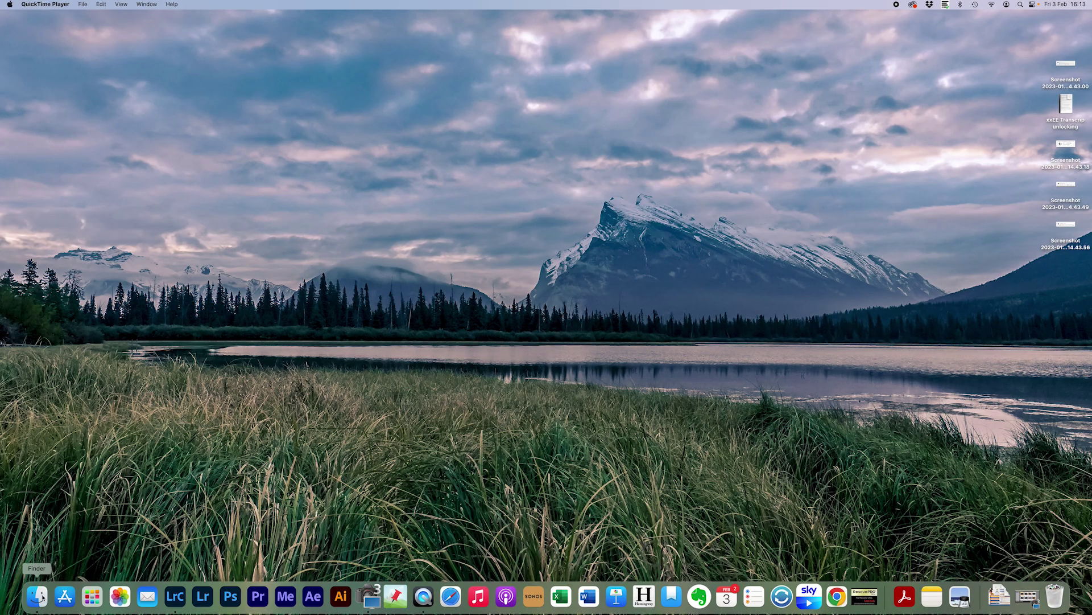
{"action": "left_click", "coordinate": [37, 596]}
{"action": "scroll", "coordinate": [342, 478], "scroll_direction": "down", "scroll_amount": 5}
{"action": "left_click", "coordinate": [348, 370]}
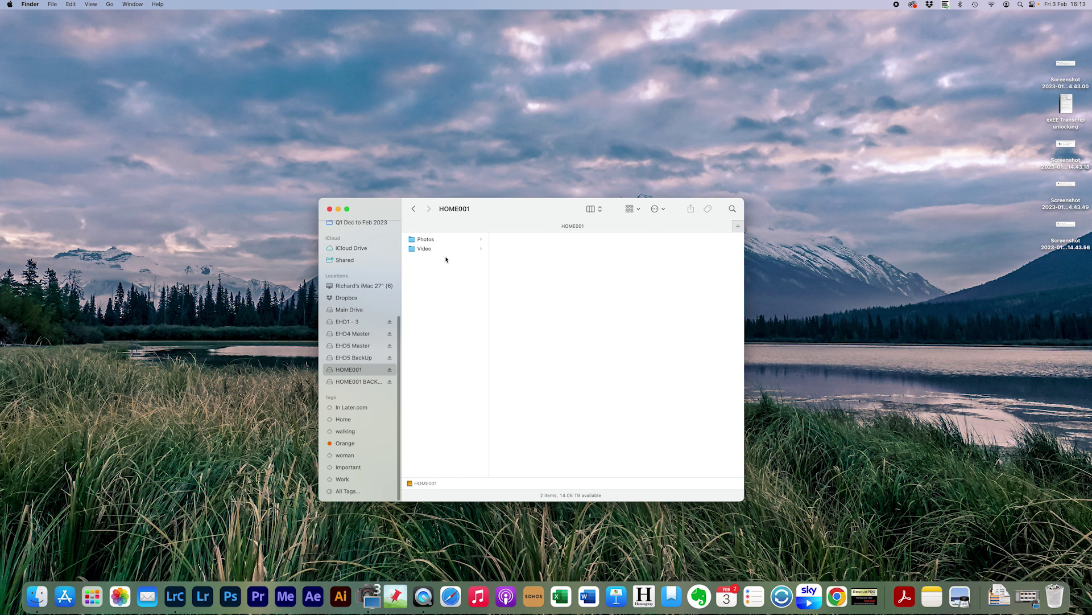
{"action": "left_click", "coordinate": [445, 240]}
{"action": "left_click", "coordinate": [516, 239]}
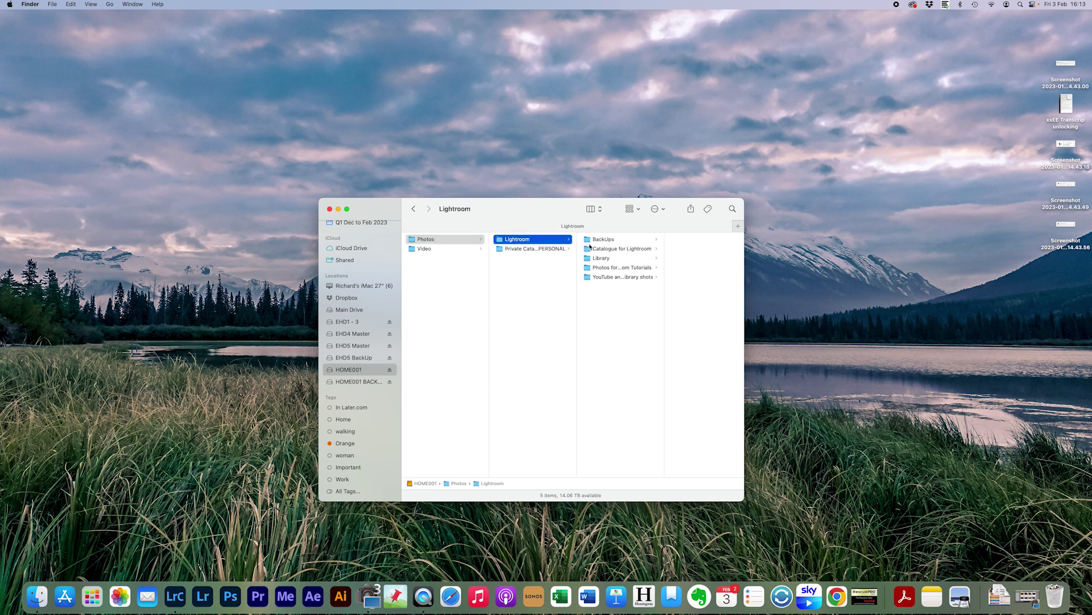
{"action": "left_click", "coordinate": [614, 267]}
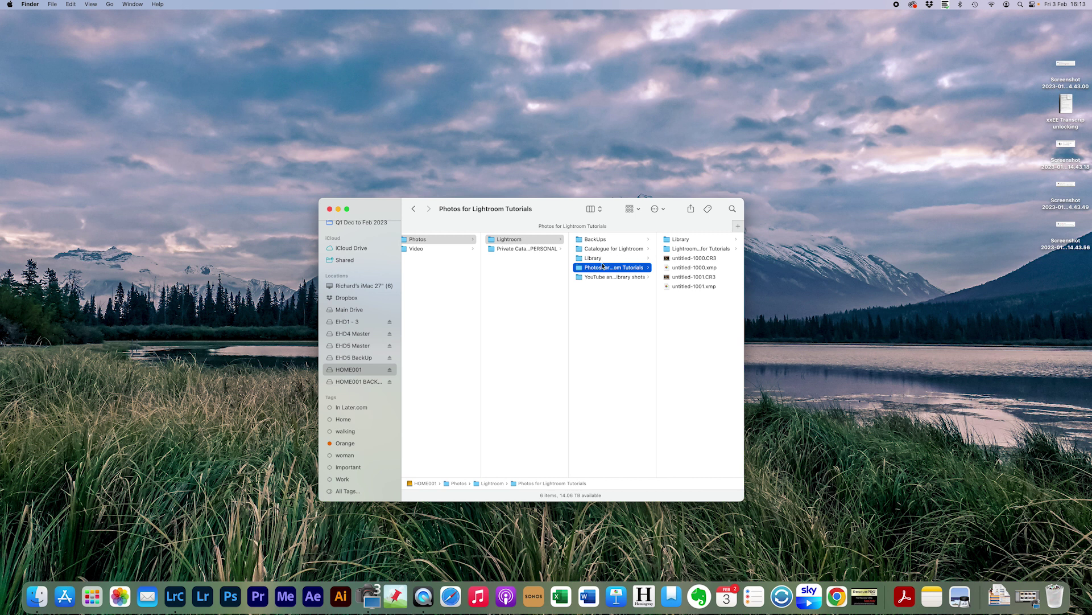
{"action": "left_click", "coordinate": [673, 240]}
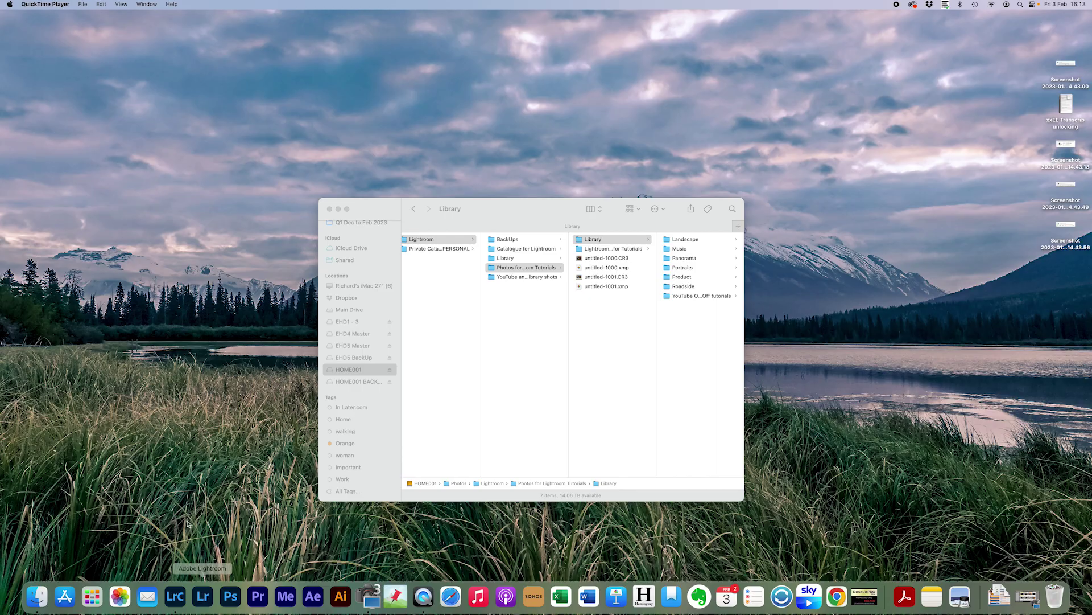
Start an import of the Library folder straight from Finder into Lightroom Classic, and minimize the Finder window.
{"action": "left_click", "coordinate": [174, 595]}
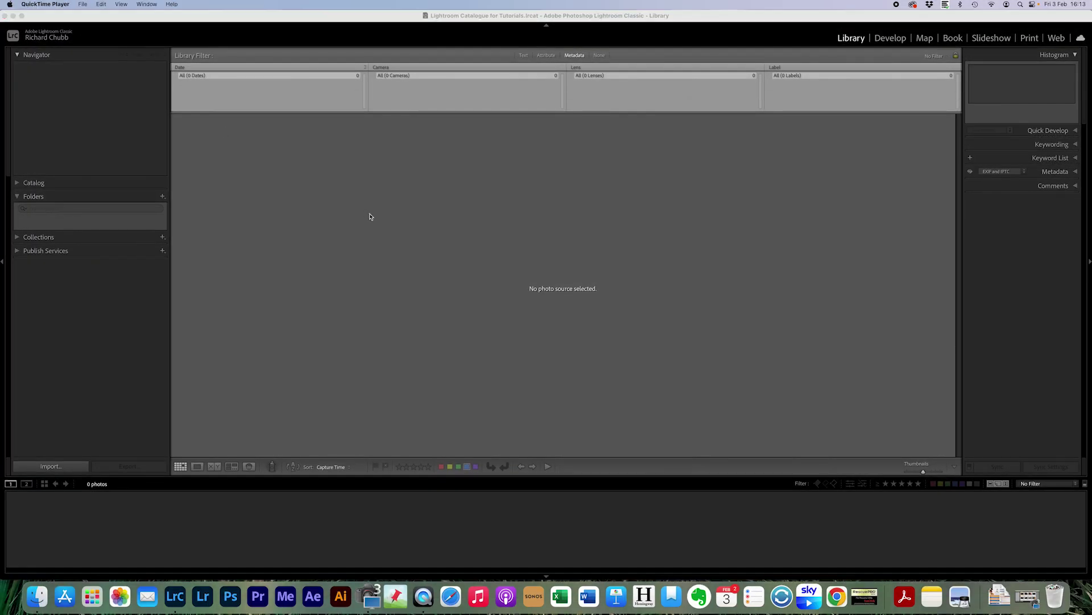
{"action": "key", "text": "super+Tab"}
{"action": "key", "text": "super+Tab"}
{"action": "left_click_drag", "start_coordinate": [535, 220], "coordinate": [585, 137]}
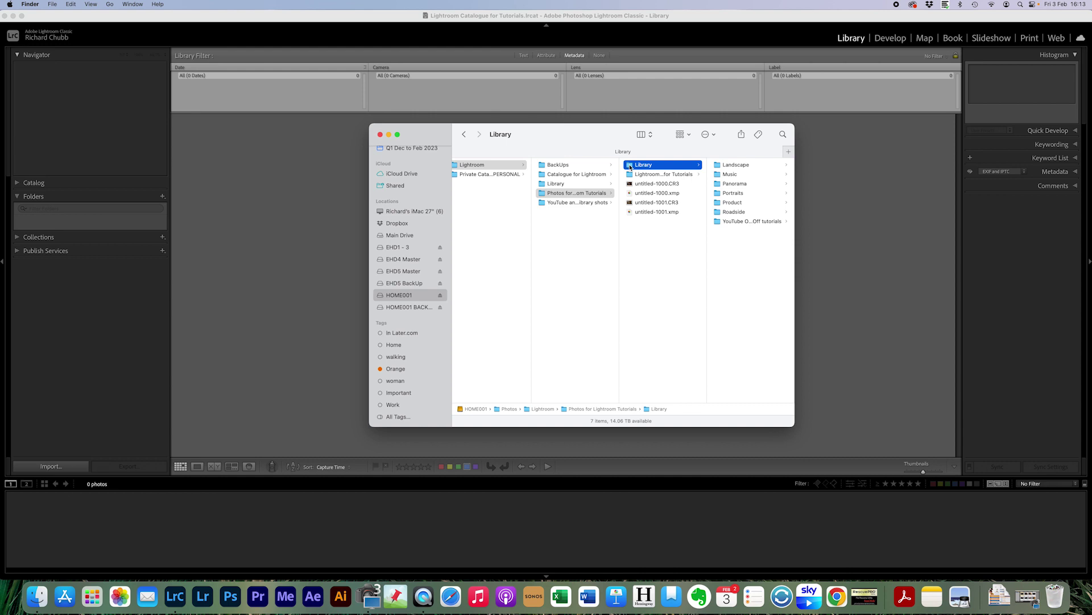
{"action": "left_click_drag", "start_coordinate": [630, 167], "coordinate": [300, 181]}
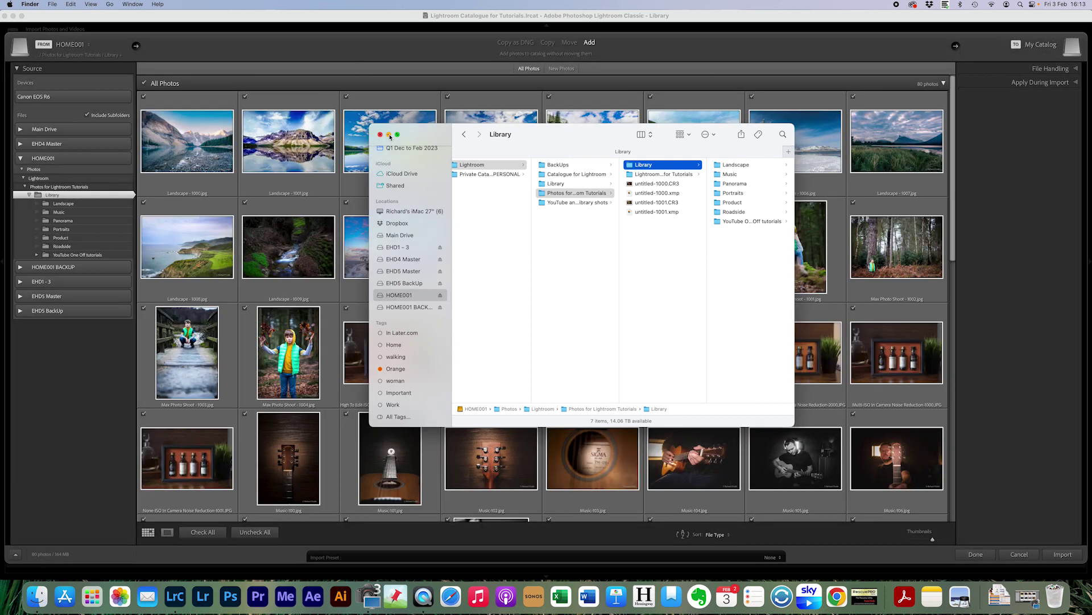
{"action": "left_click", "coordinate": [390, 135]}
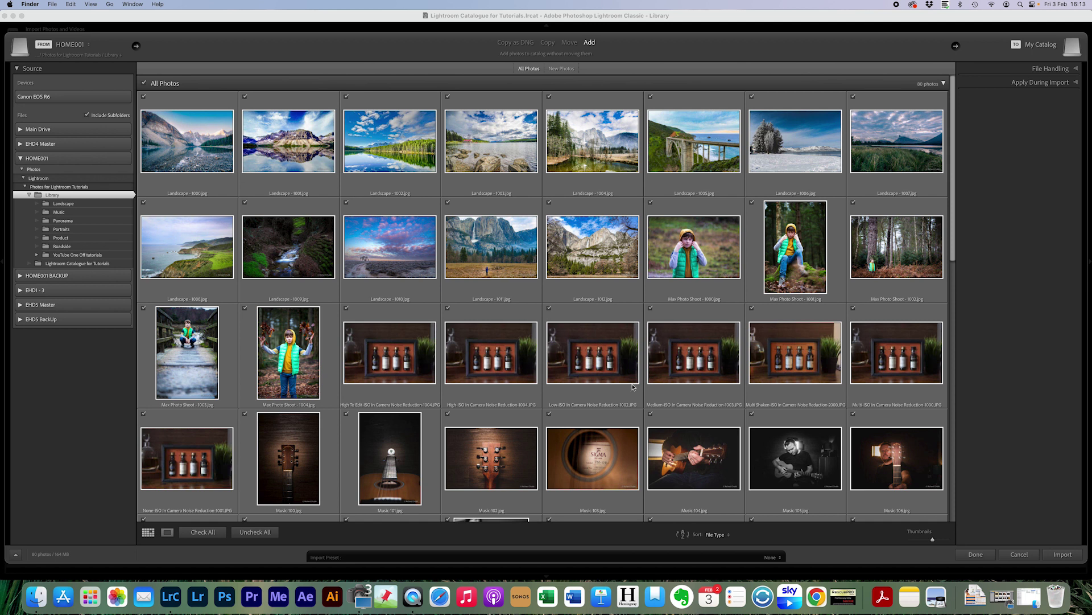
Look through the Library folder's photos in the import window and cancel the import.
{"action": "scroll", "coordinate": [473, 304], "scroll_direction": "down", "scroll_amount": 1}
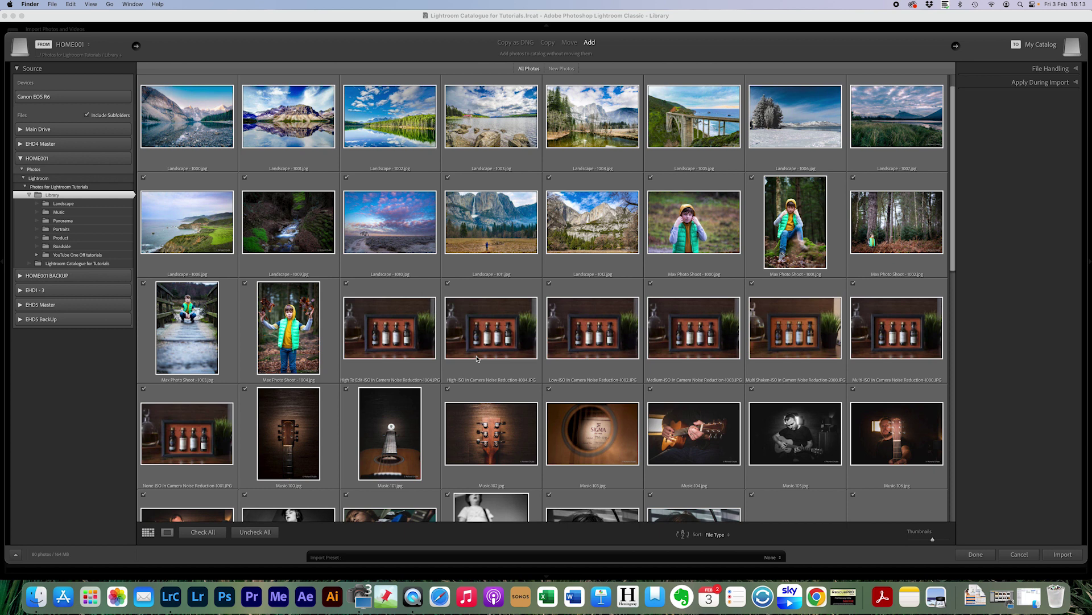
{"action": "scroll", "coordinate": [476, 357], "scroll_direction": "up", "scroll_amount": 1}
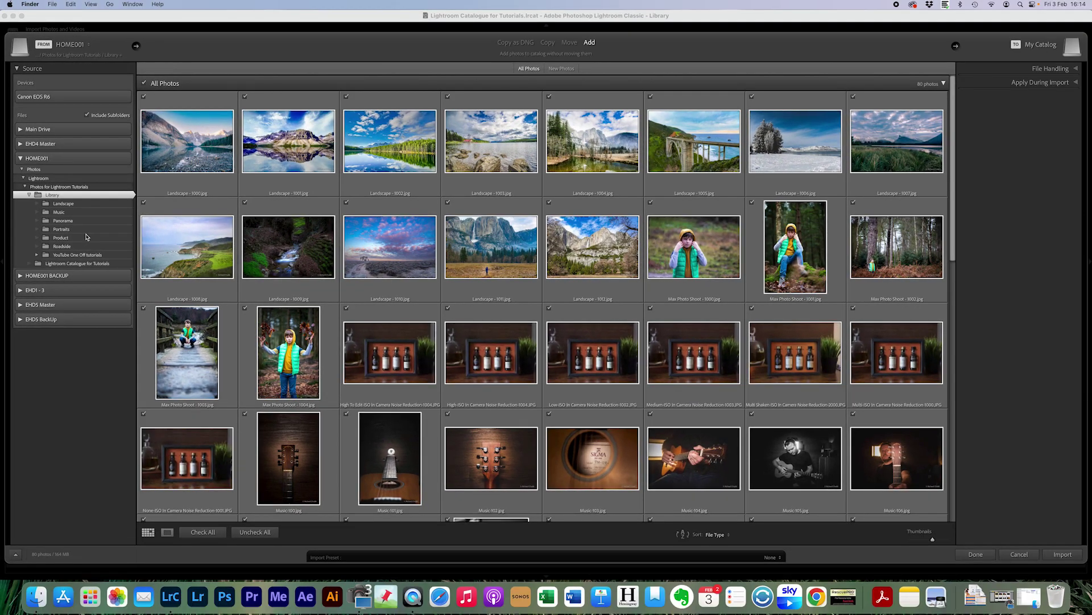
{"action": "left_click", "coordinate": [1016, 555]}
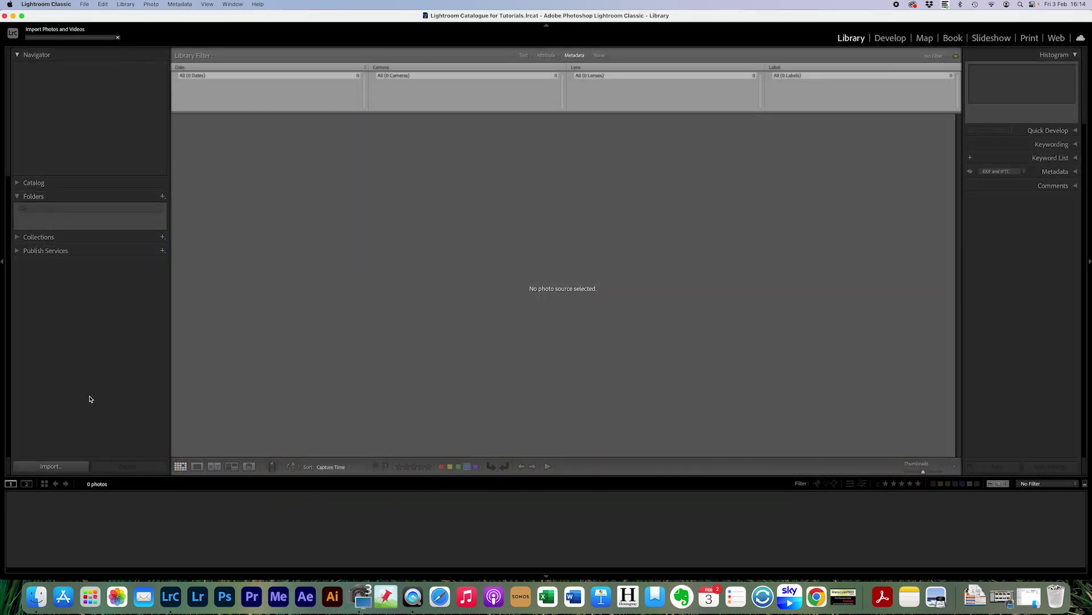
Start a new import with HOME001 > Photos > Lightroom > Photos for Lightroom Tutorials > Library as the source folder.
{"action": "key", "text": "super+shift+i"}
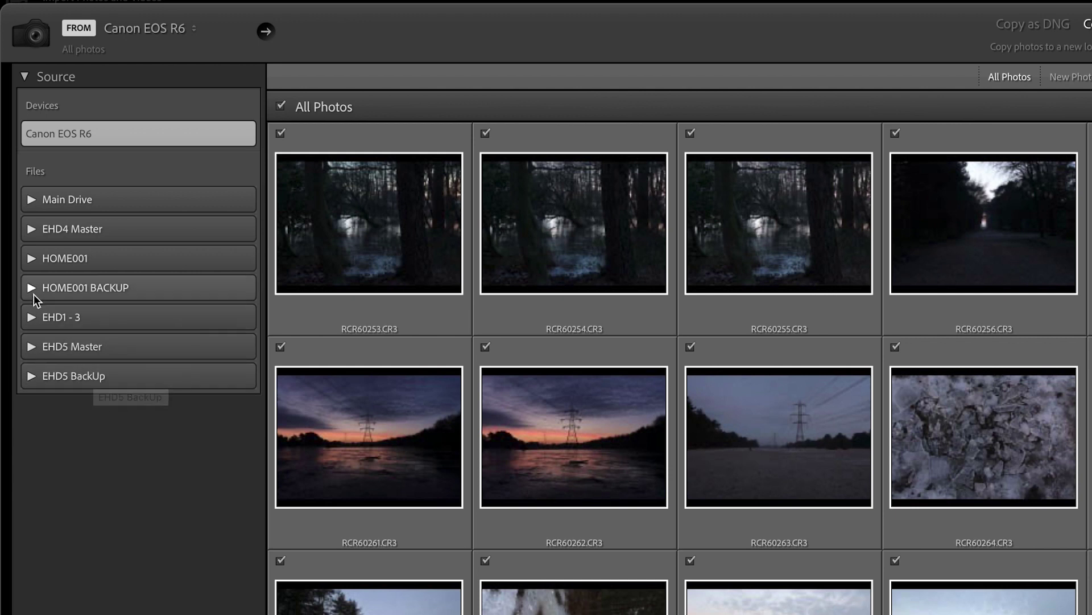
{"action": "left_click", "coordinate": [30, 258]}
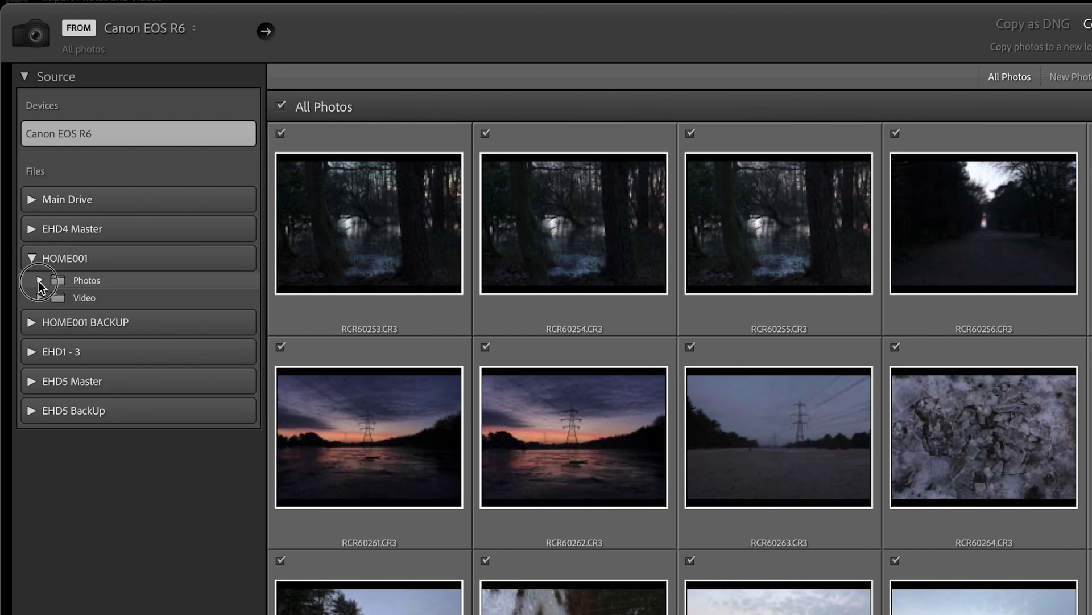
{"action": "left_click", "coordinate": [39, 280]}
{"action": "left_click", "coordinate": [55, 299]}
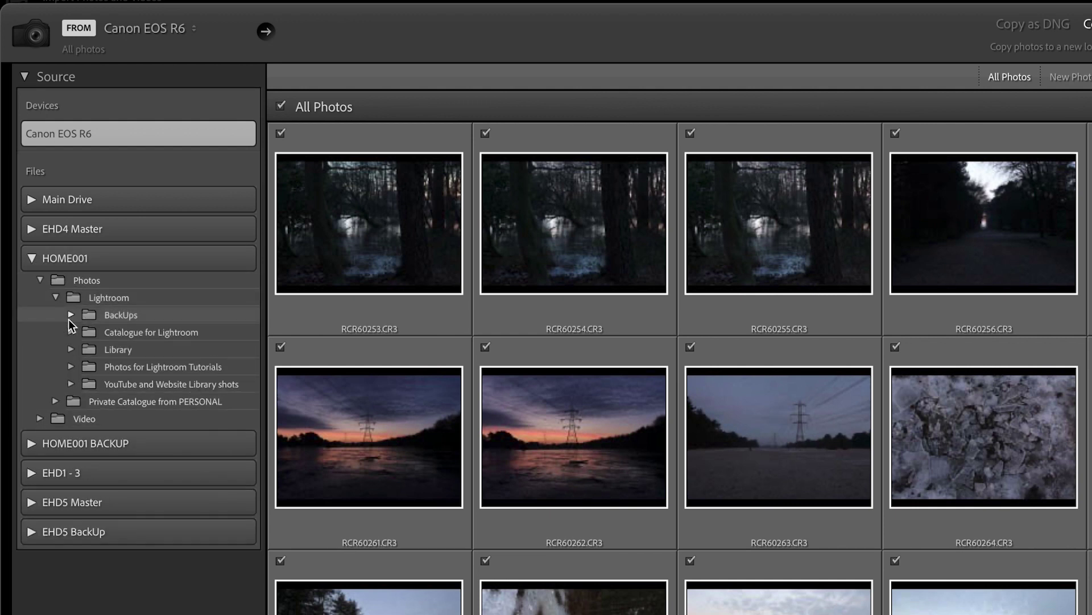
{"action": "left_click", "coordinate": [71, 367]}
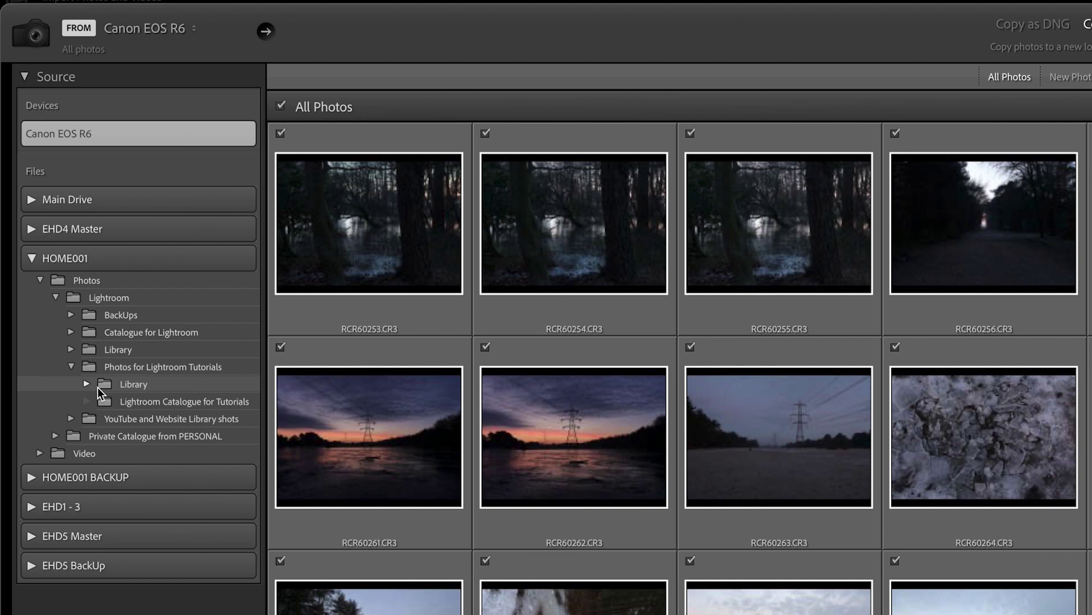
{"action": "left_click", "coordinate": [120, 385]}
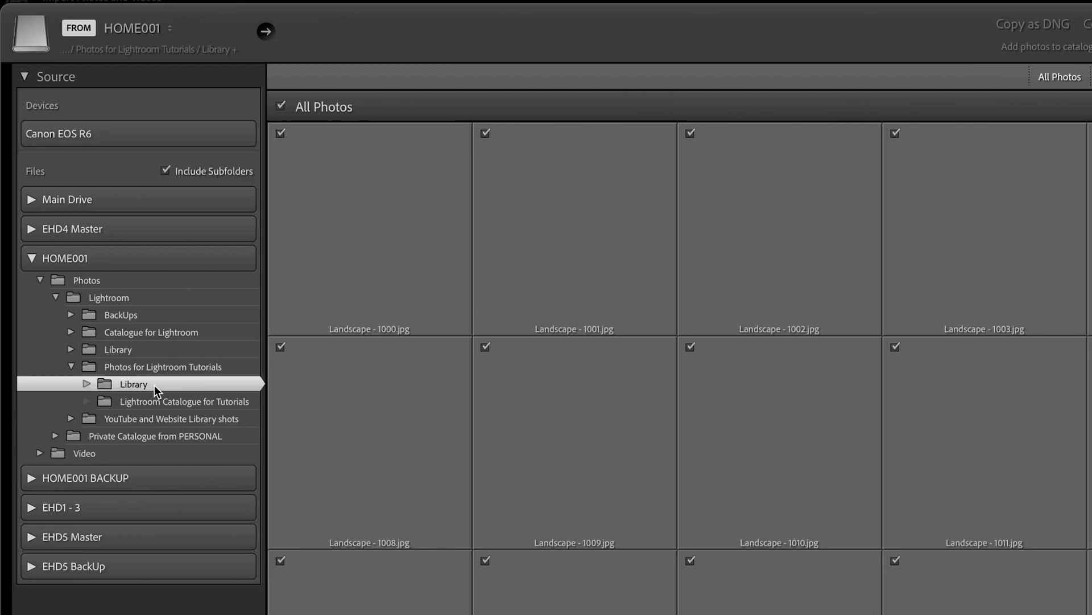
Exclude subfolders from the import source, expand the Library folder, and include its subfolders again.
{"action": "left_click", "coordinate": [166, 170]}
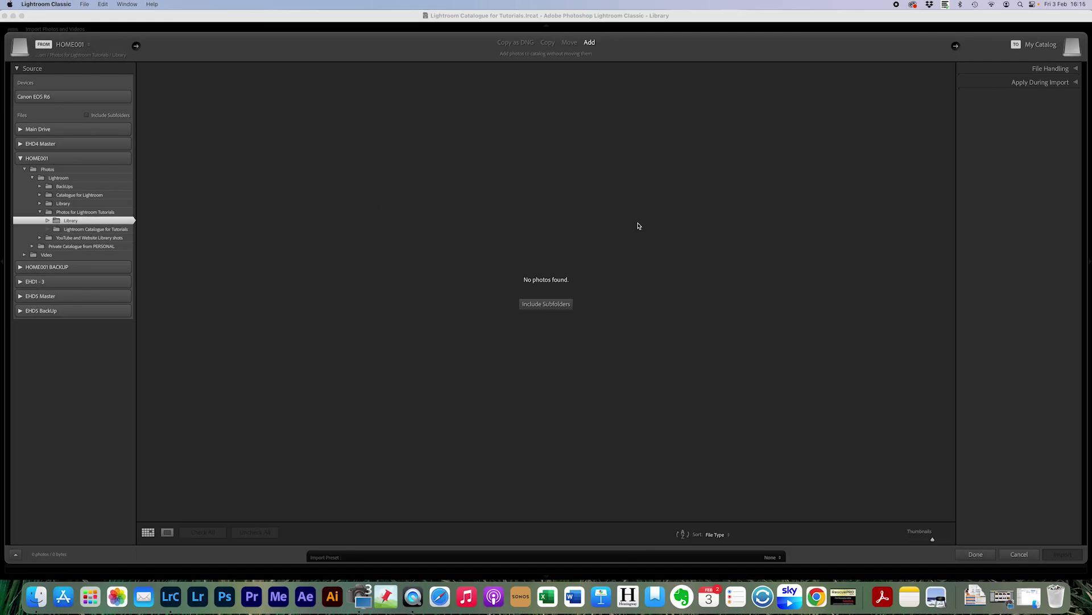
{"action": "left_click", "coordinate": [47, 220]}
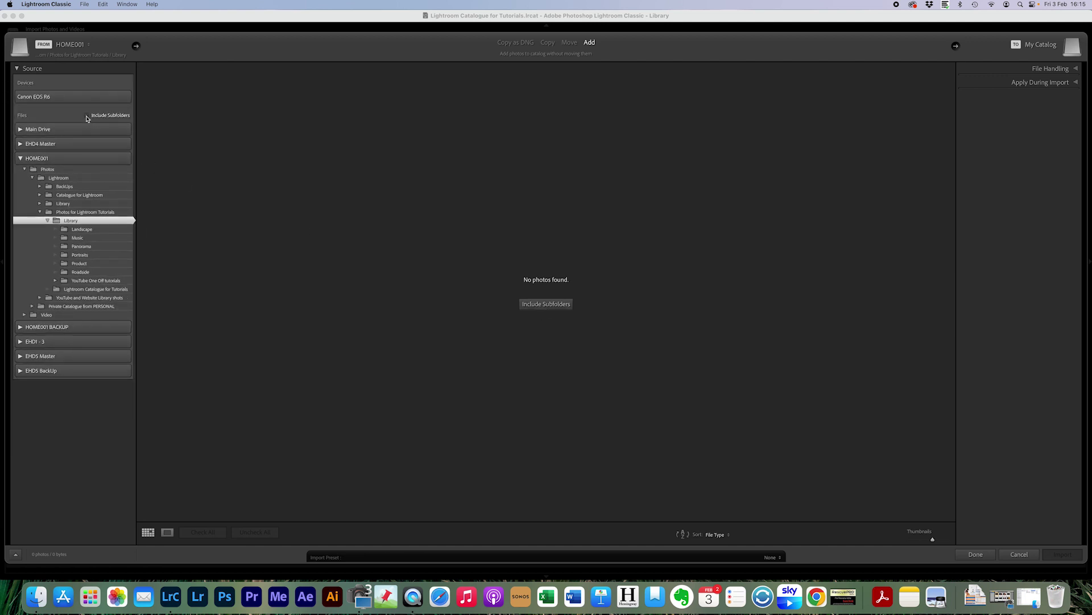
{"action": "left_click", "coordinate": [545, 304]}
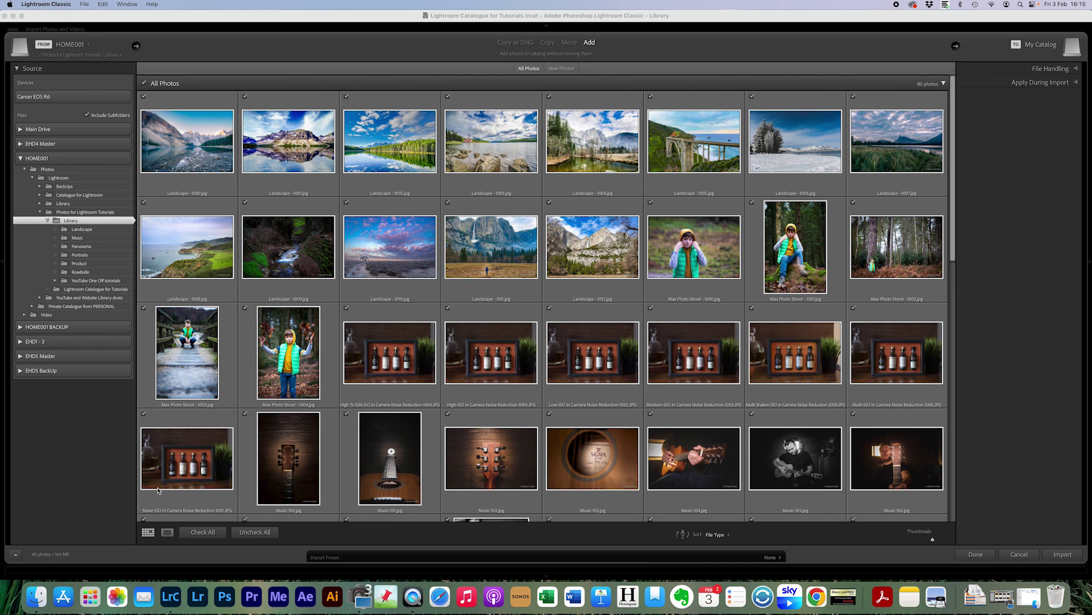
{"action": "left_click", "coordinate": [36, 596]}
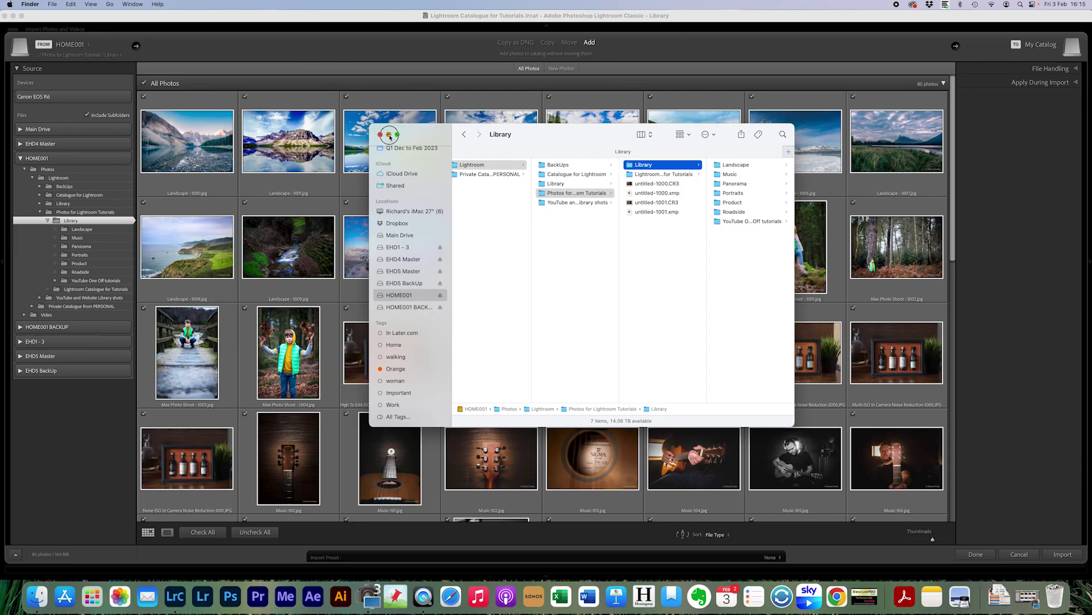
{"action": "left_click", "coordinate": [389, 135]}
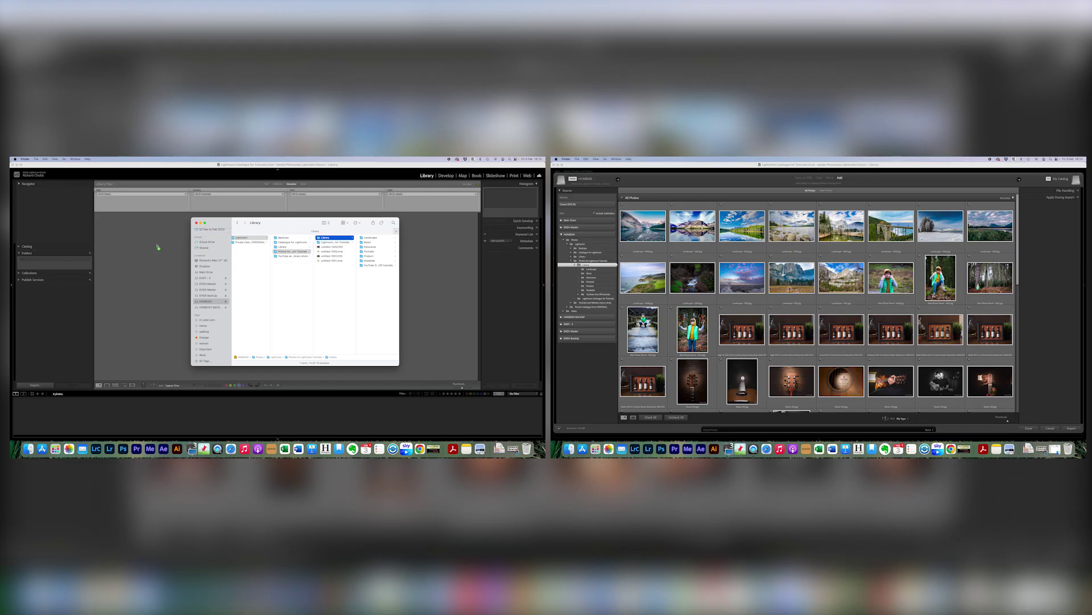
{"action": "left_click_drag", "start_coordinate": [157, 246], "coordinate": [158, 247]}
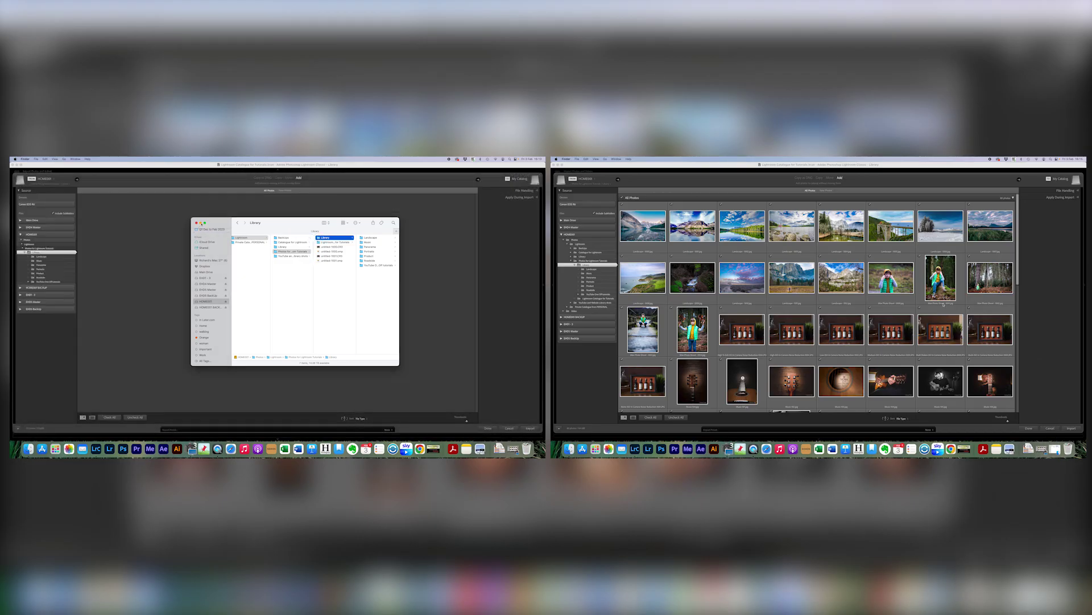
{"action": "left_click", "coordinate": [201, 223]}
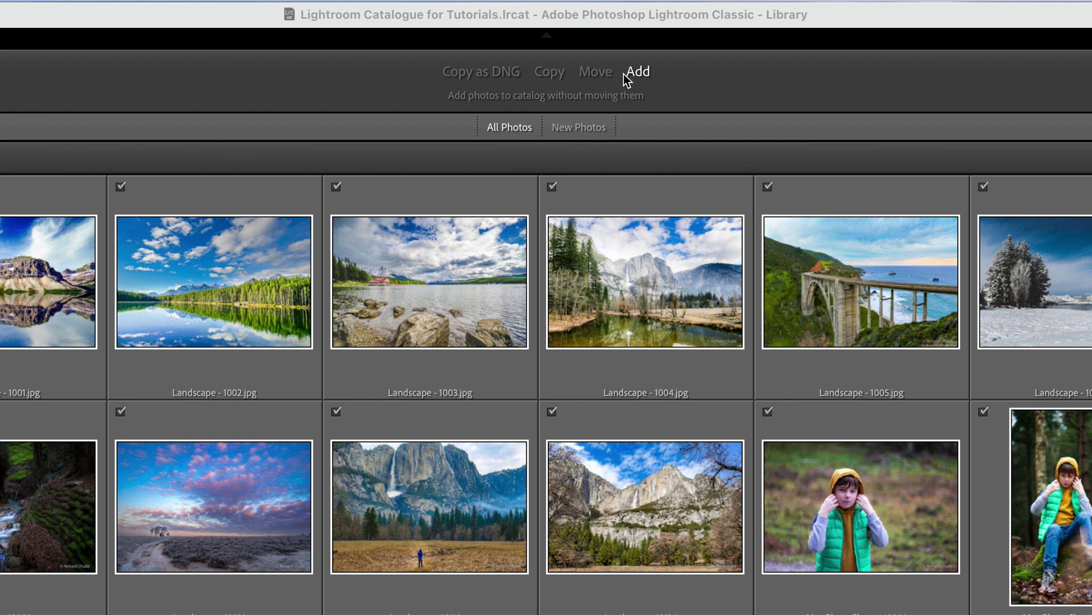
Set the import method to Add and expand the File Handling options.
{"action": "left_click", "coordinate": [602, 74]}
{"action": "left_click", "coordinate": [641, 73]}
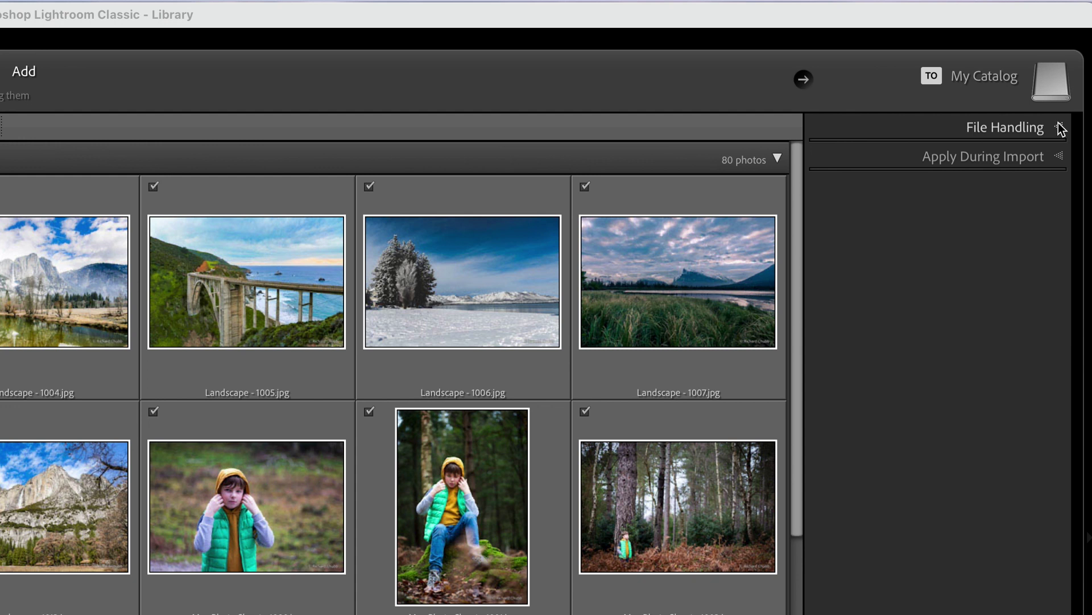
{"action": "left_click", "coordinate": [1059, 127]}
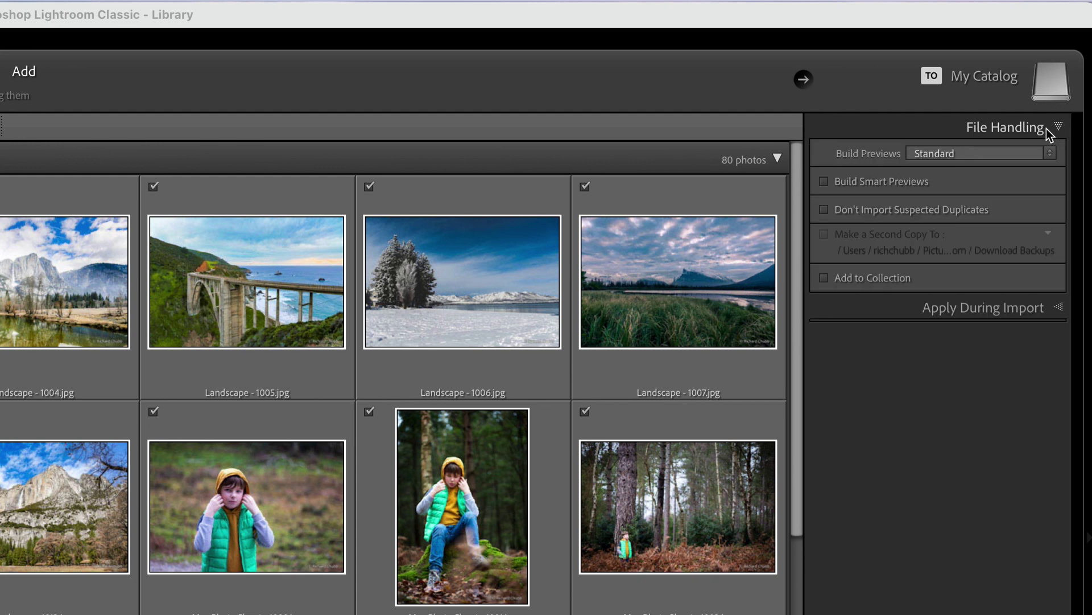
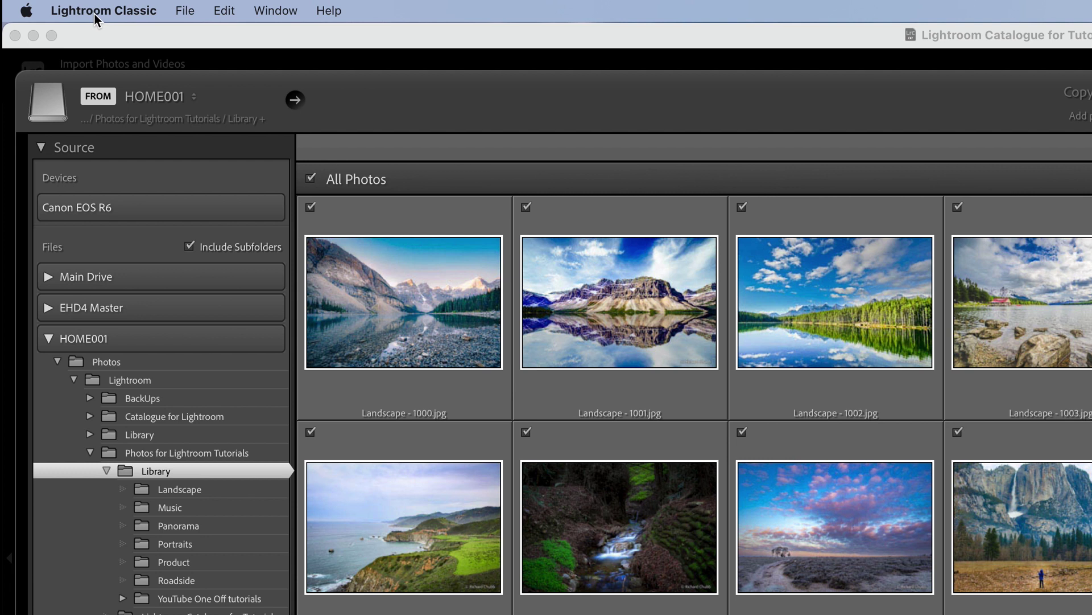
Choose Auto (5120px) as the standard preview size in the catalog's file handling settings and close them.
{"action": "left_click", "coordinate": [97, 12]}
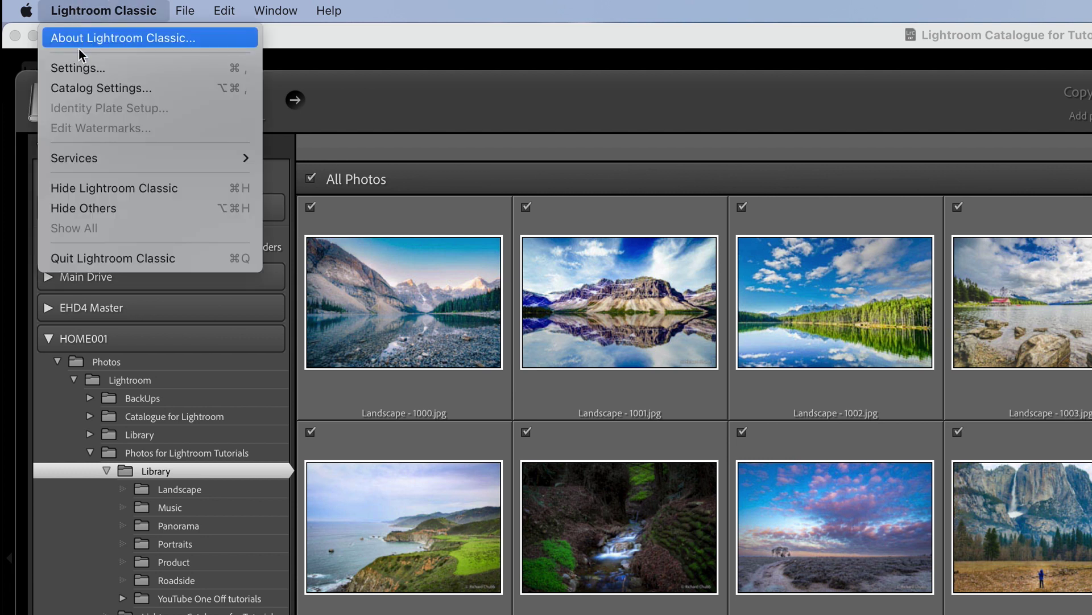
{"action": "left_click", "coordinate": [74, 89]}
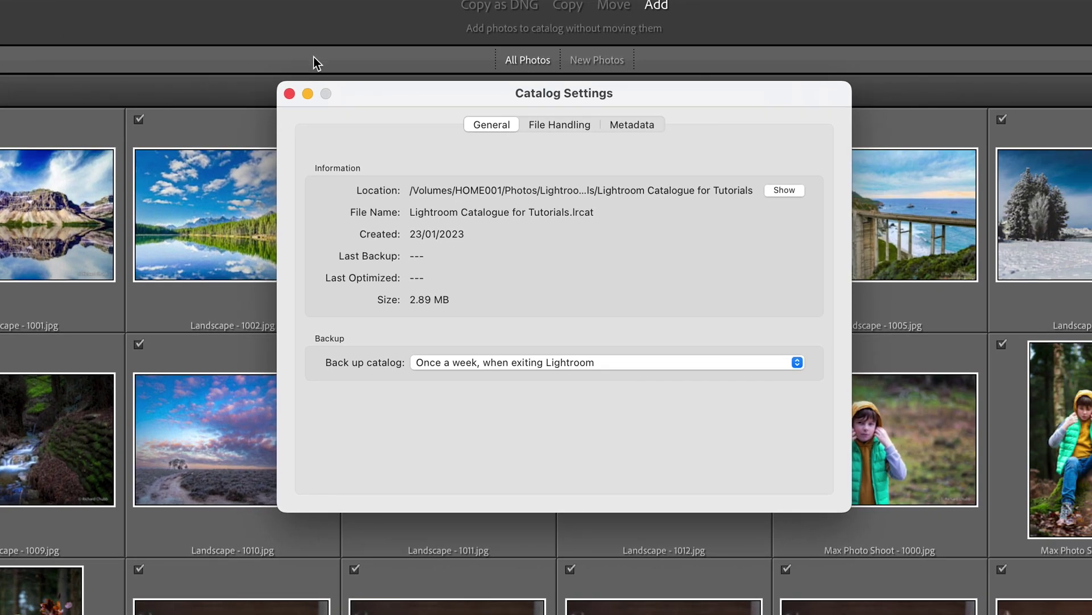
{"action": "left_click", "coordinate": [545, 123]}
{"action": "left_click", "coordinate": [595, 216]}
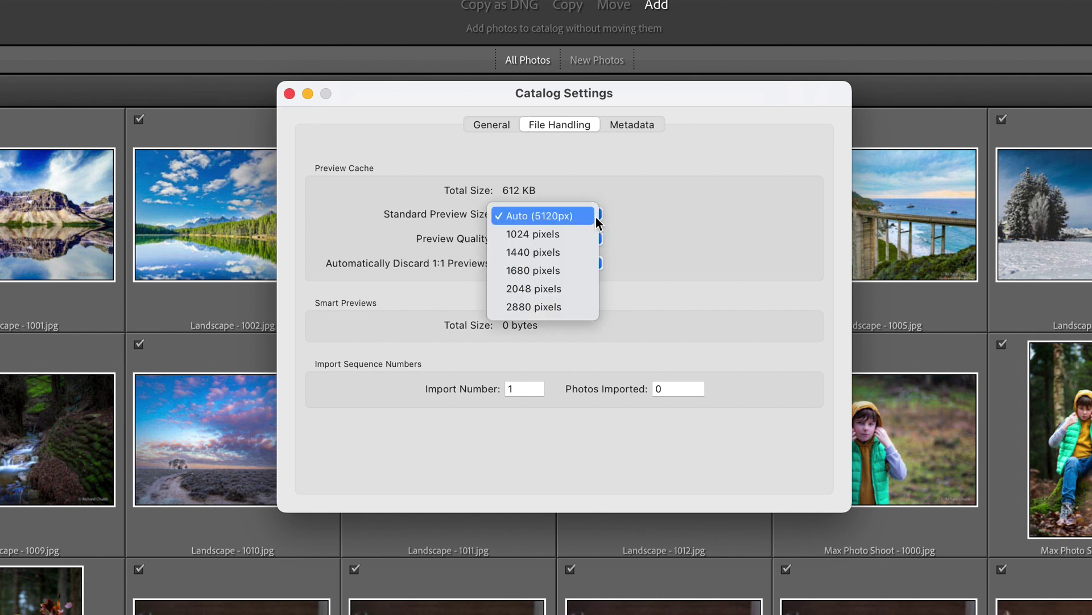
{"action": "left_click", "coordinate": [529, 216]}
{"action": "left_click", "coordinate": [288, 94]}
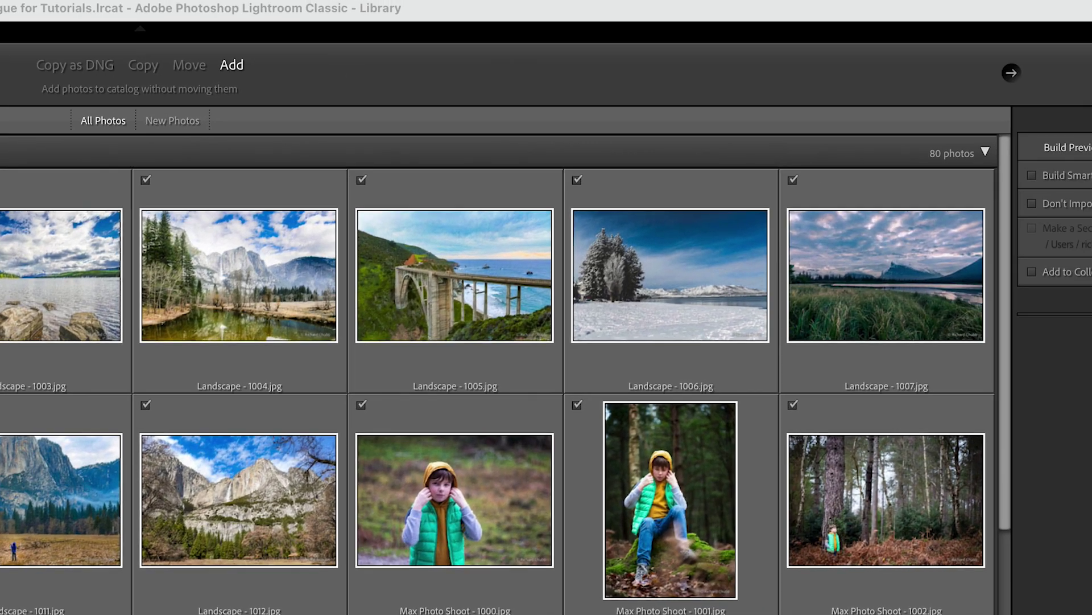
Set Build Previews for the import to 1:1.
{"action": "left_click", "coordinate": [1091, 146]}
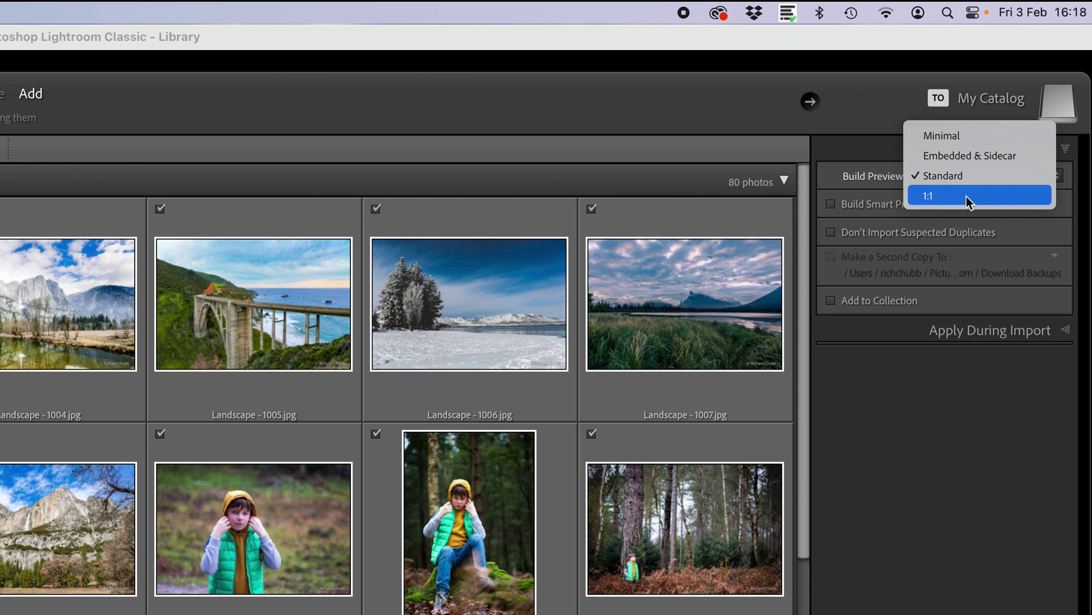
{"action": "left_click", "coordinate": [967, 197]}
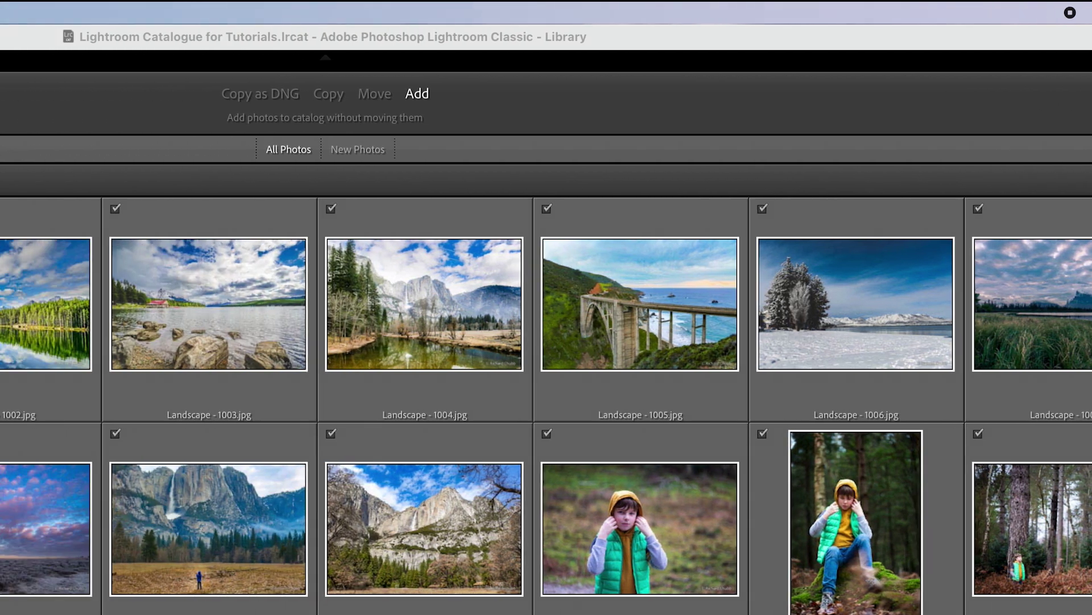
Set 1:1 previews to be discarded After 30 Days in the catalog settings, and set the import's Build Previews to Standard.
{"action": "key", "text": "super+alt+comma"}
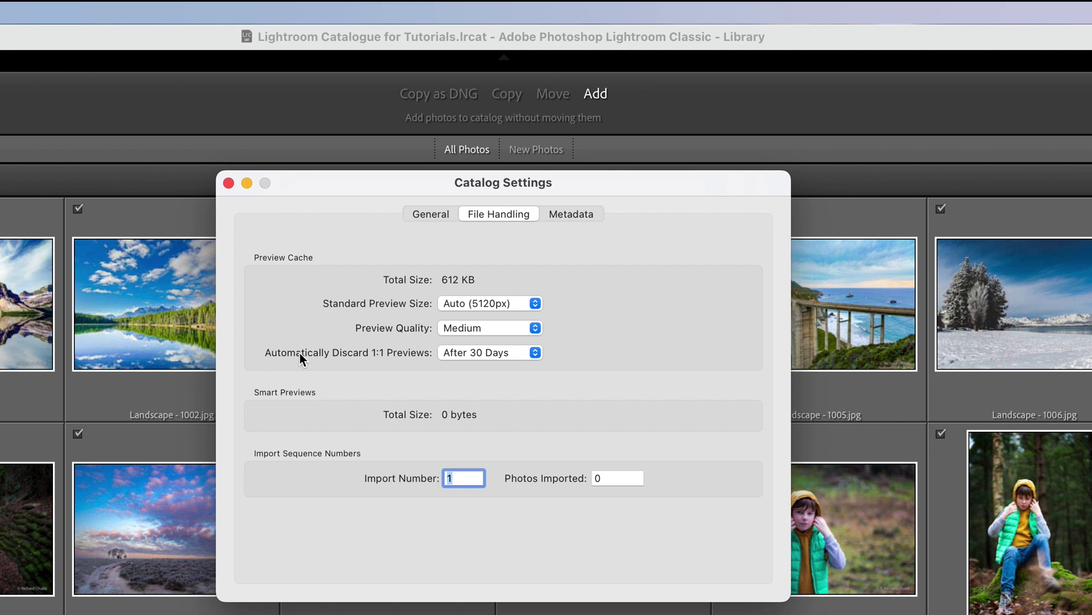
{"action": "left_click", "coordinate": [445, 353]}
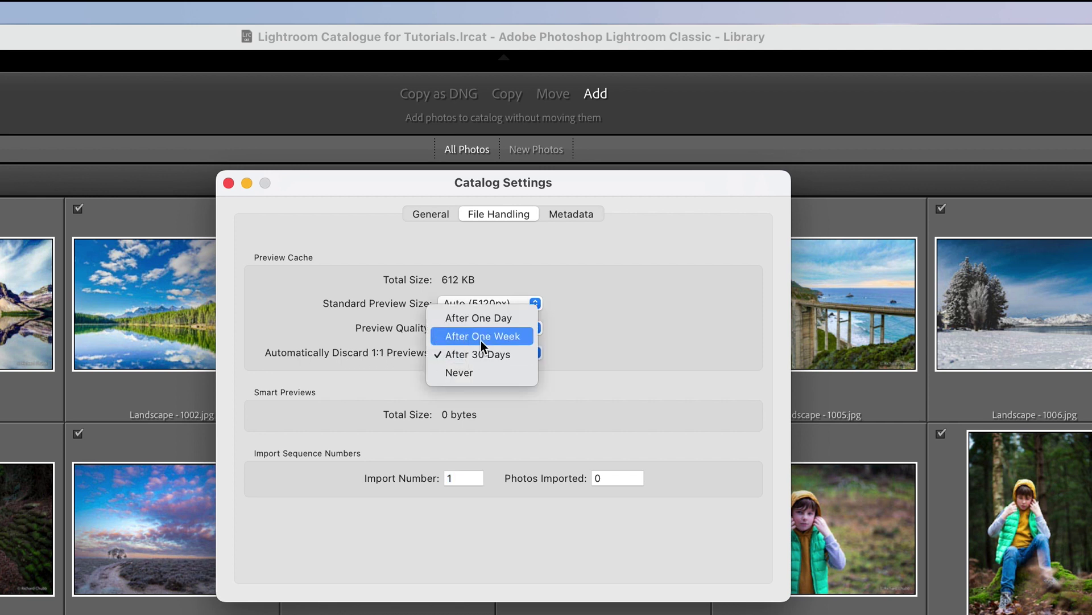
{"action": "left_click", "coordinate": [470, 352]}
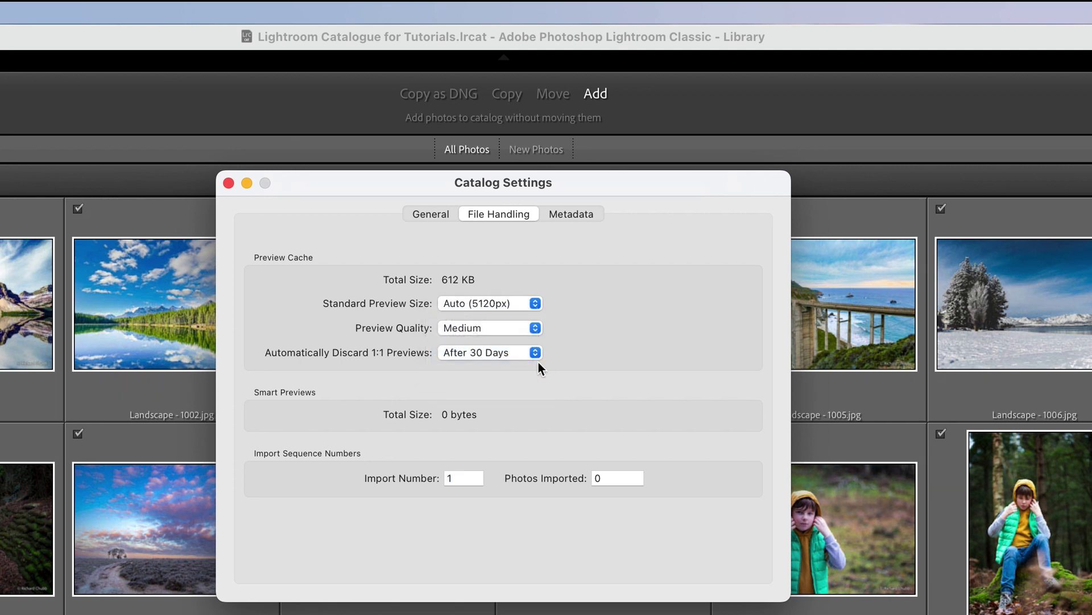
{"action": "left_click", "coordinate": [229, 183]}
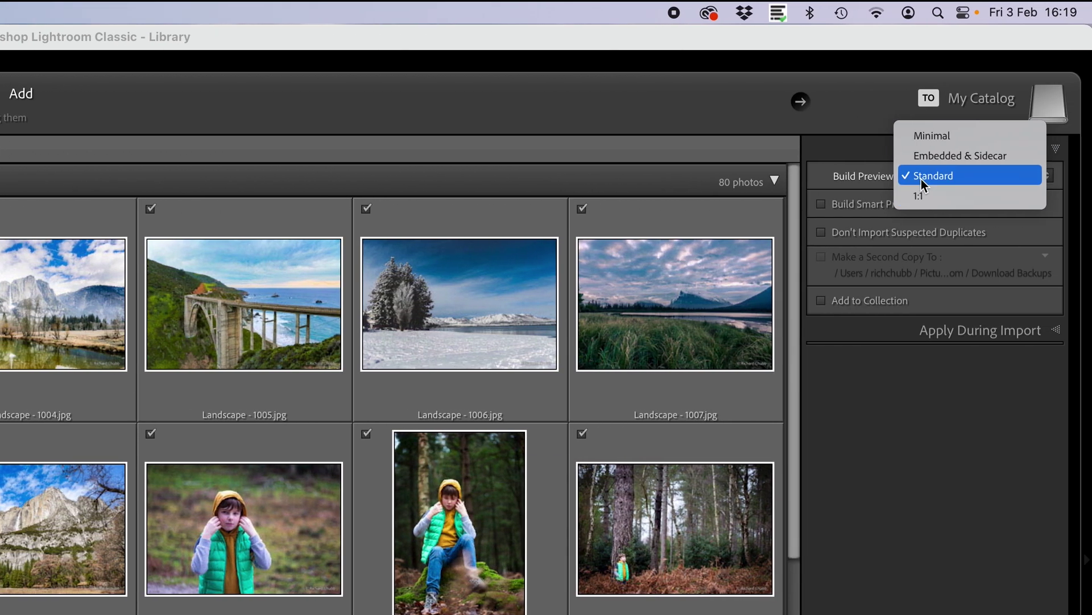
{"action": "left_click", "coordinate": [1019, 176]}
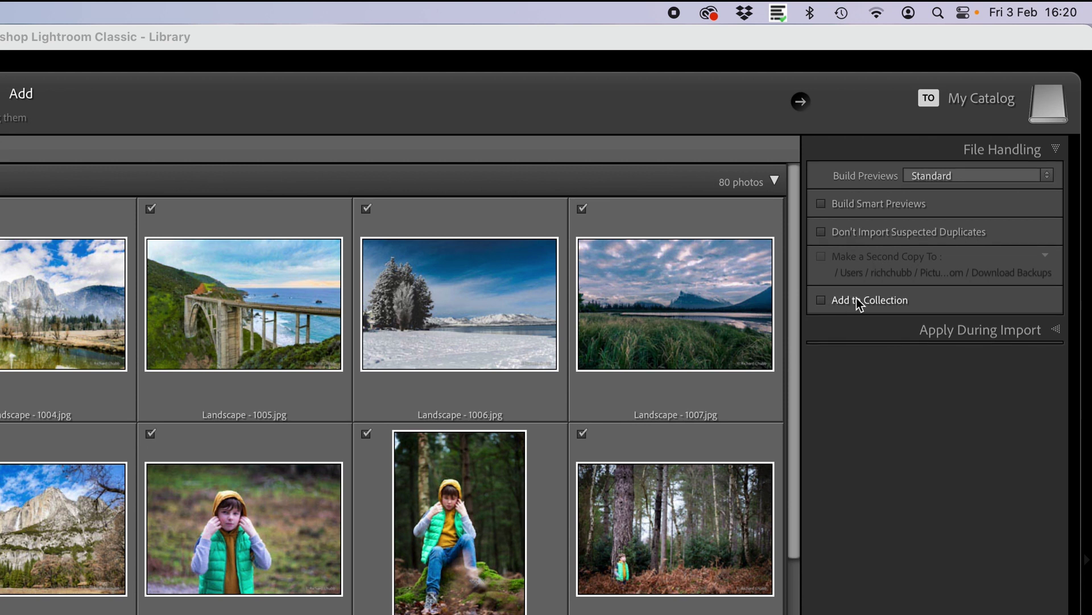
{"action": "left_click", "coordinate": [820, 299]}
{"action": "left_click", "coordinate": [823, 300]}
{"action": "right_click", "coordinate": [1002, 332]}
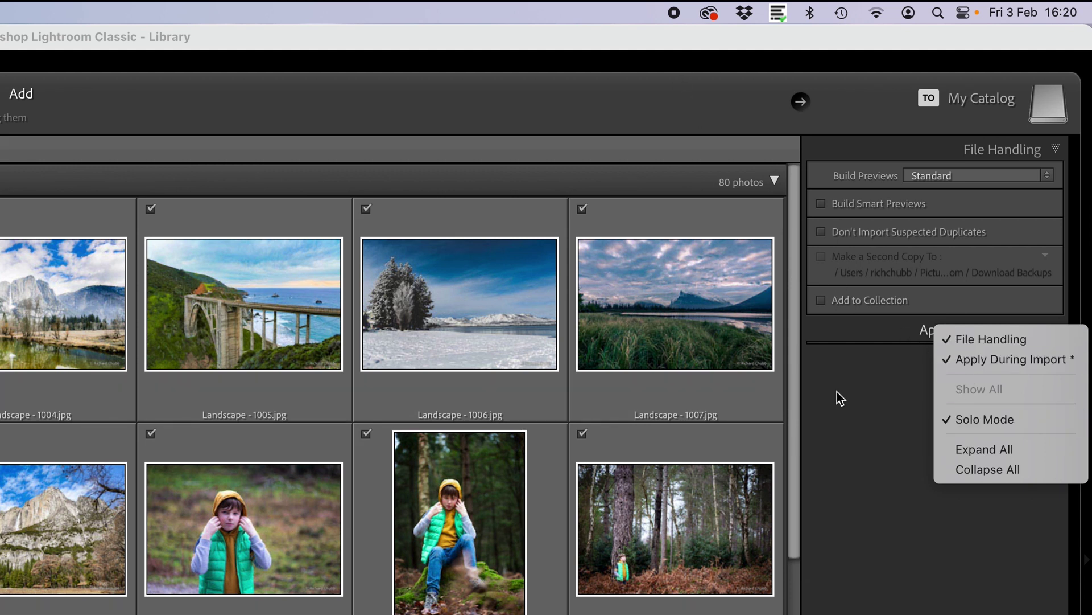
{"action": "left_click", "coordinate": [902, 368]}
Expand the Apply During Import options and look through the available Develop Settings presets.
{"action": "left_click", "coordinate": [1057, 332]}
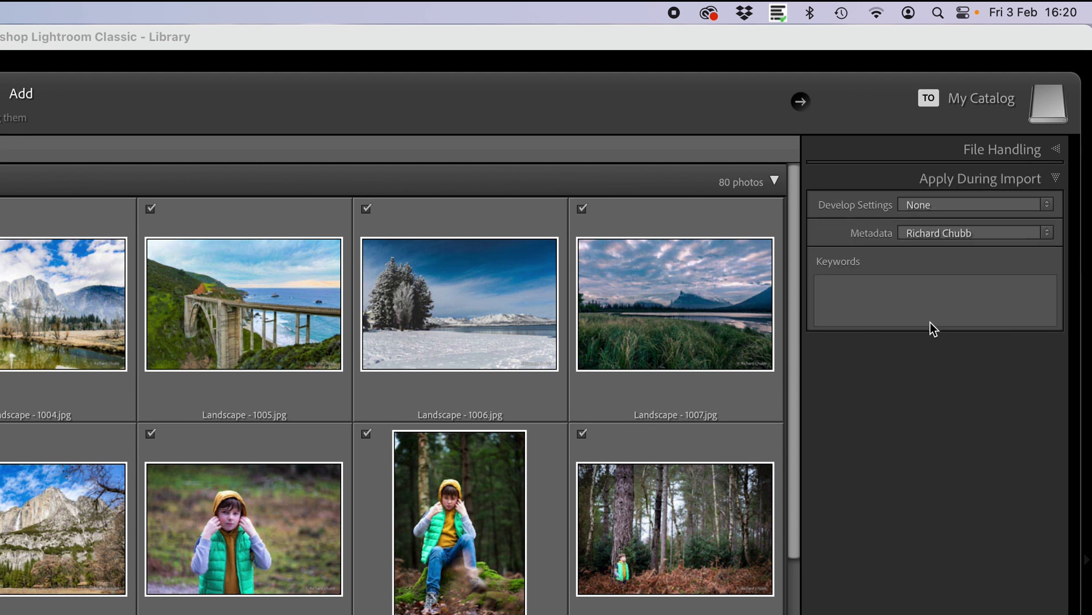
{"action": "left_click", "coordinate": [929, 205]}
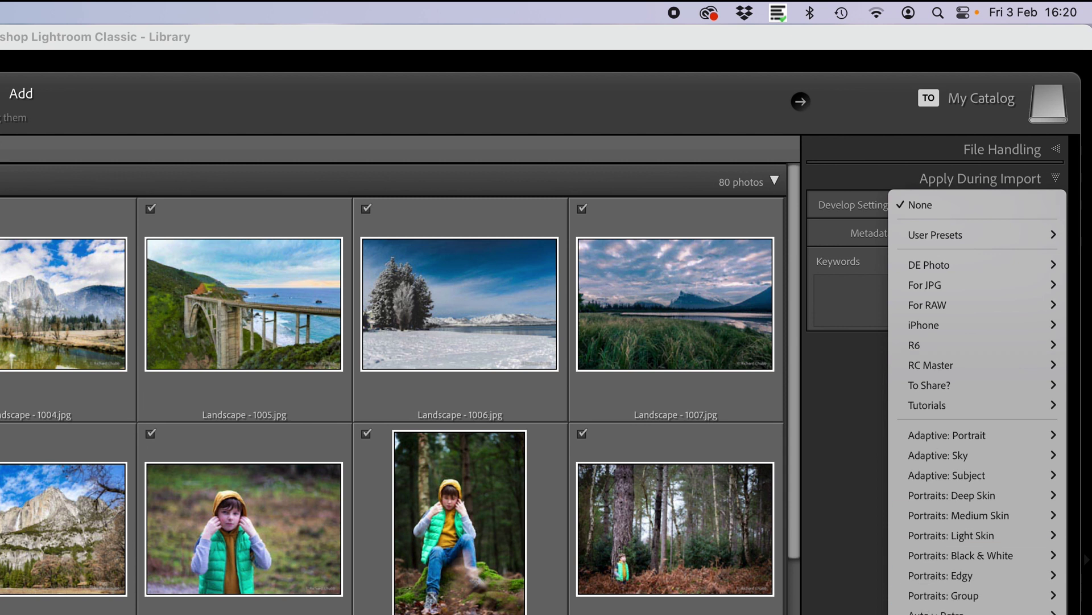
{"action": "left_click", "coordinate": [862, 198]}
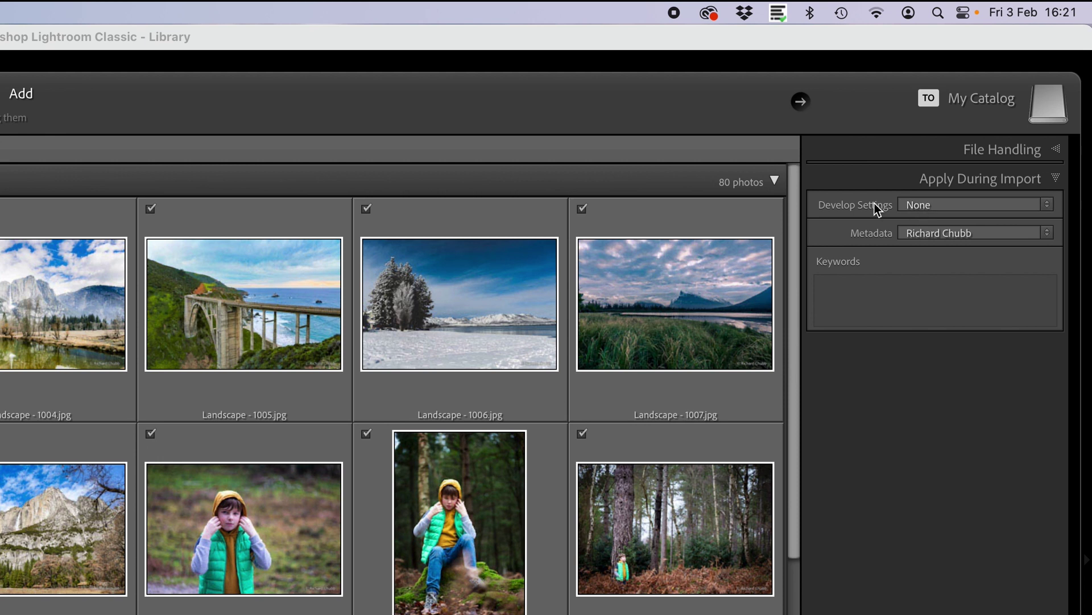
Open the metadata preset editor and load the photographer's saved preset.
{"action": "left_click", "coordinate": [937, 234]}
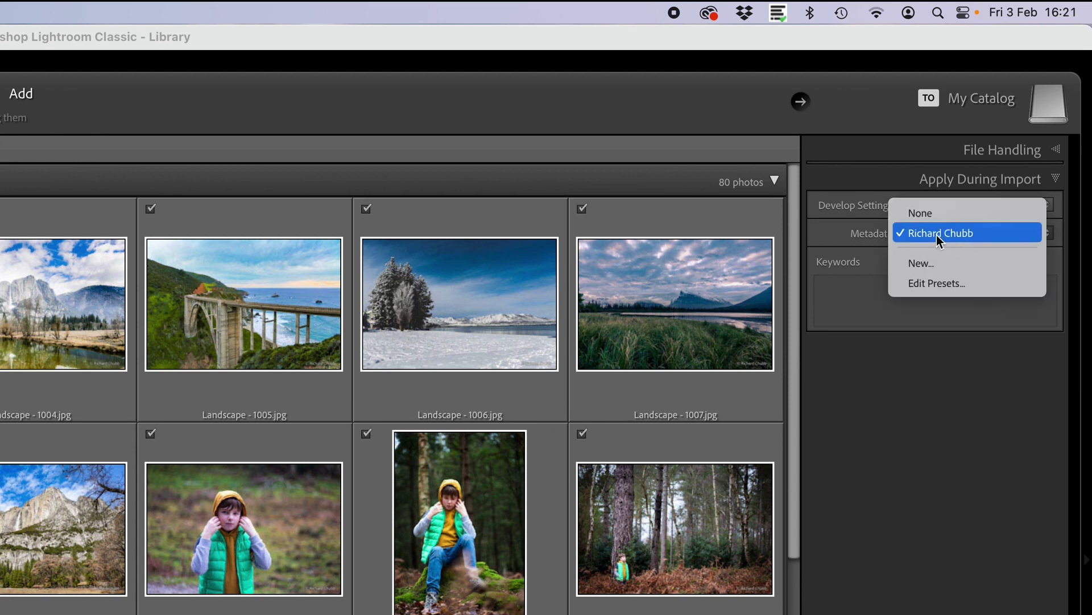
{"action": "left_click", "coordinate": [920, 282]}
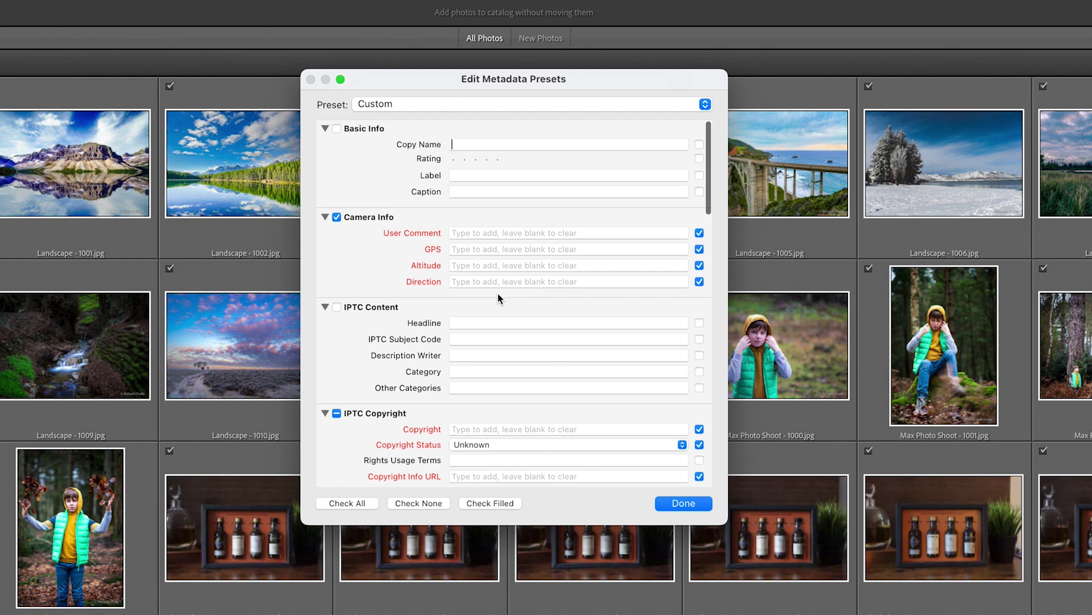
{"action": "scroll", "coordinate": [77, 421], "scroll_direction": "down", "scroll_amount": 5}
{"action": "scroll", "coordinate": [77, 421], "scroll_direction": "up", "scroll_amount": 3}
{"action": "scroll", "coordinate": [498, 298], "scroll_direction": "up", "scroll_amount": 3}
{"action": "left_click", "coordinate": [449, 106]}
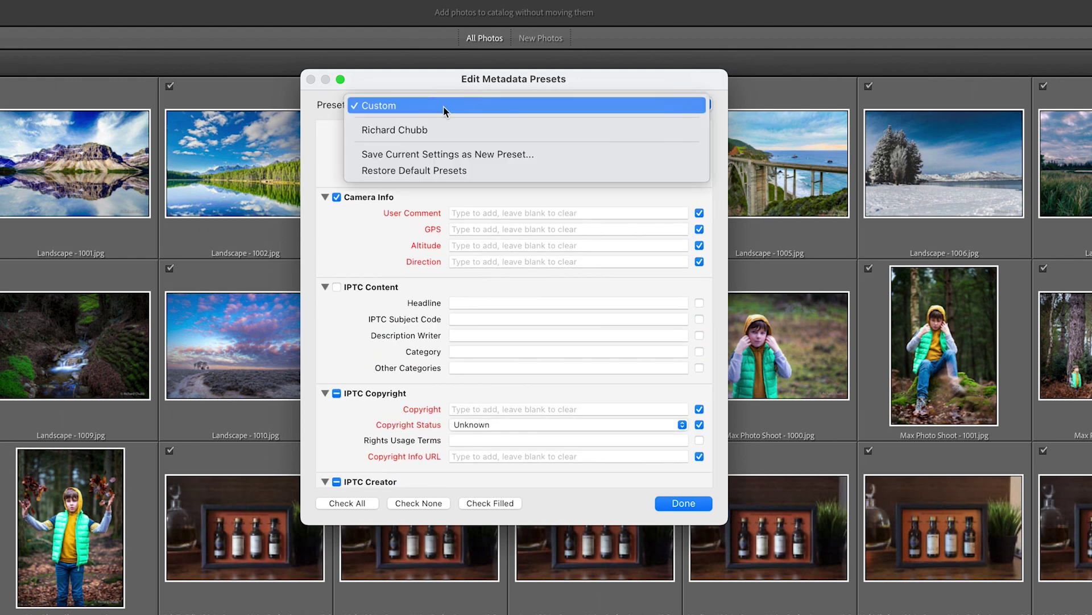
{"action": "left_click", "coordinate": [421, 130]}
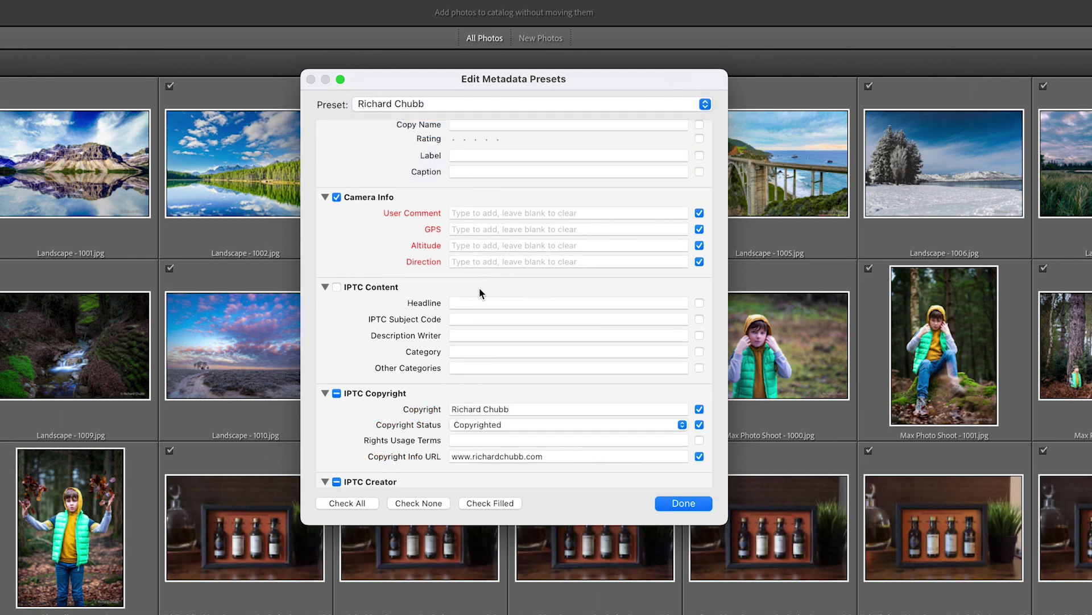
Review the preset's copyright and creator fields and its preset management options, and close the editor.
{"action": "scroll", "coordinate": [478, 288], "scroll_direction": "down", "scroll_amount": 3}
{"action": "scroll", "coordinate": [460, 307], "scroll_direction": "down", "scroll_amount": 10}
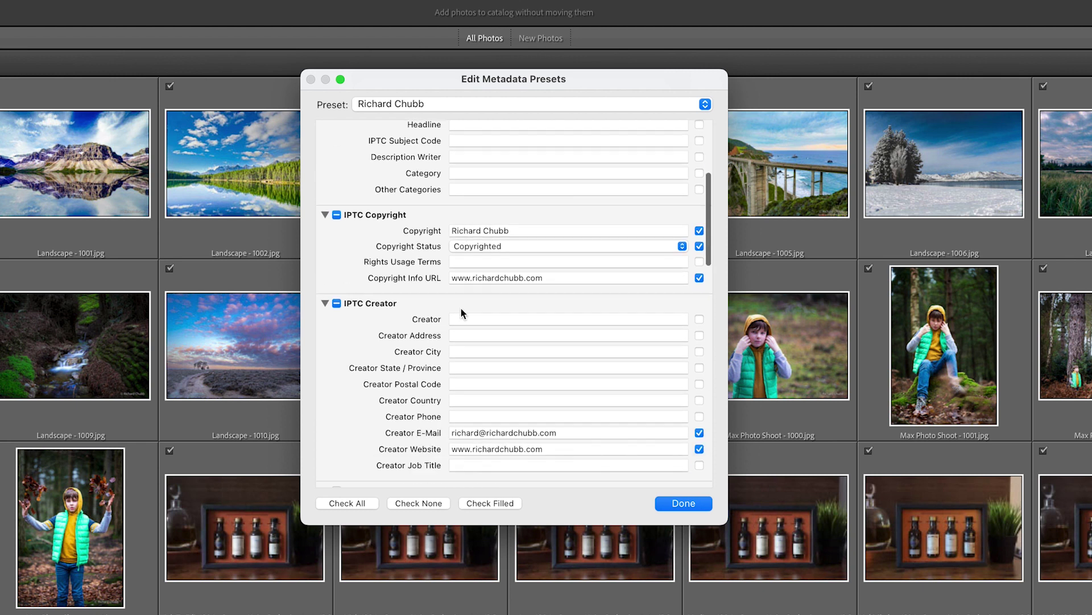
{"action": "scroll", "coordinate": [460, 307], "scroll_direction": "up", "scroll_amount": 15}
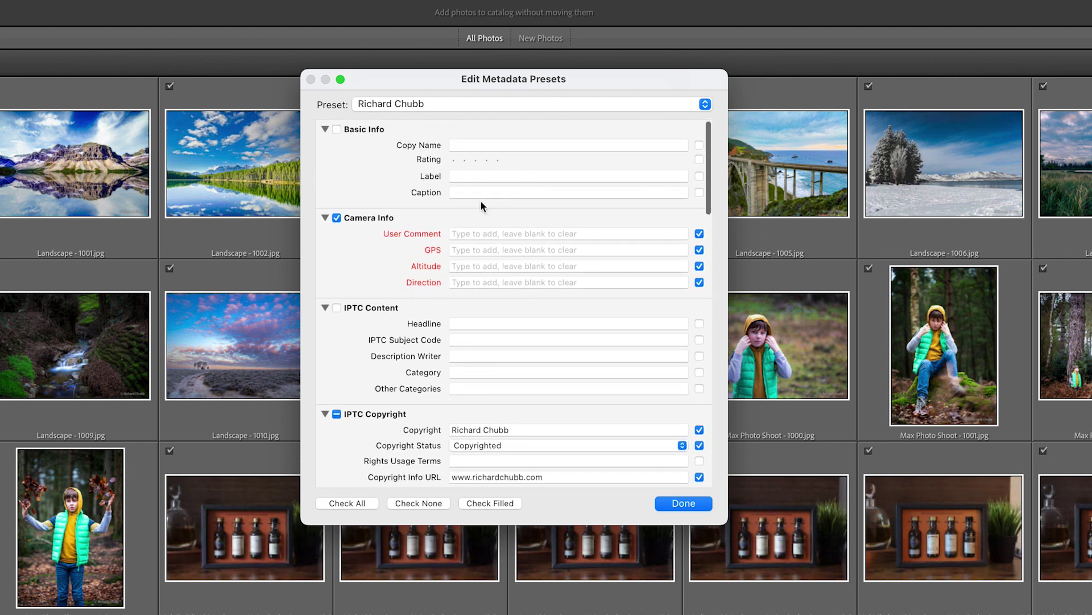
{"action": "left_click", "coordinate": [423, 104]}
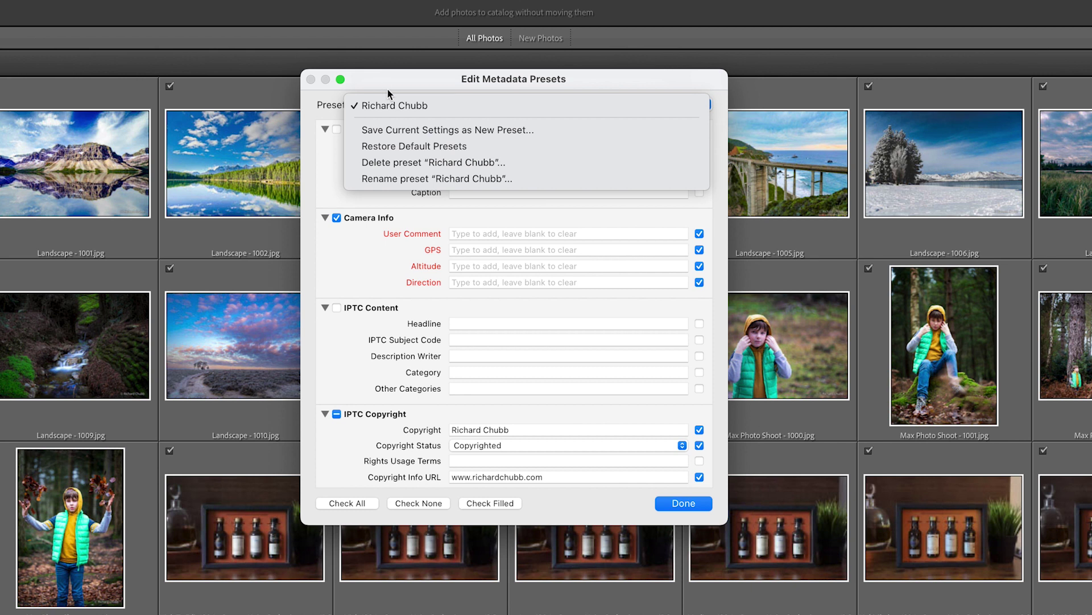
{"action": "left_click", "coordinate": [392, 105]}
{"action": "left_click", "coordinate": [677, 502]}
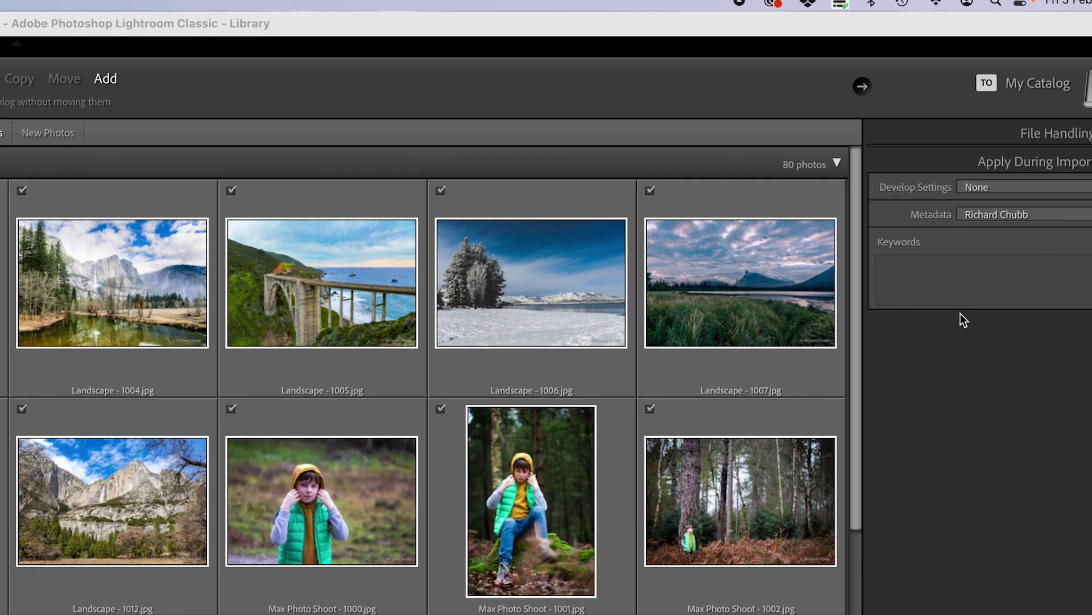
Open the import's Keywords field for editing and leave it blank.
{"action": "left_click", "coordinate": [986, 267]}
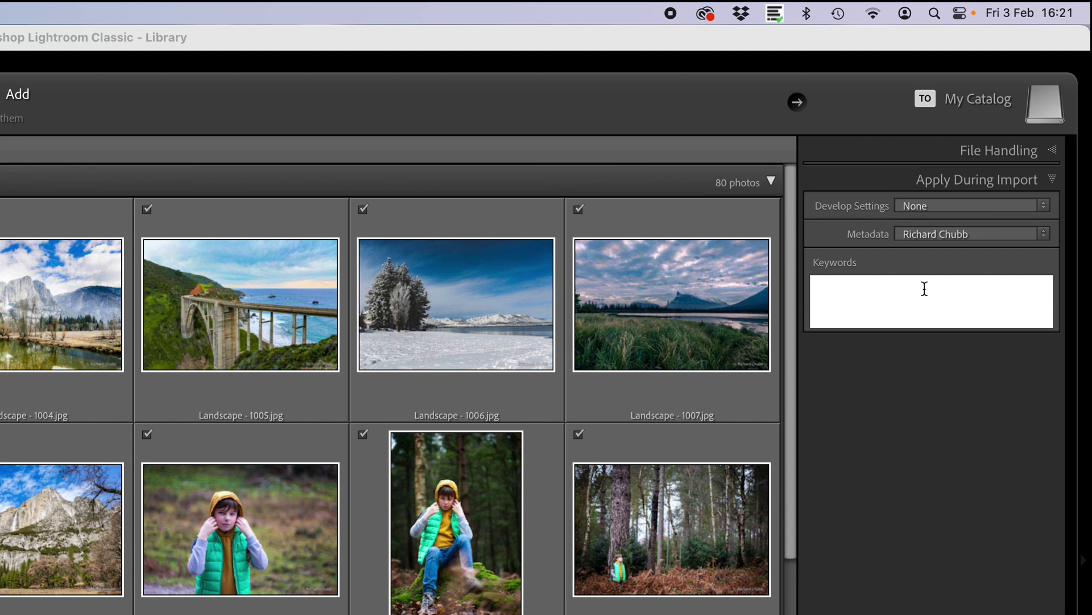
{"action": "left_click", "coordinate": [879, 354]}
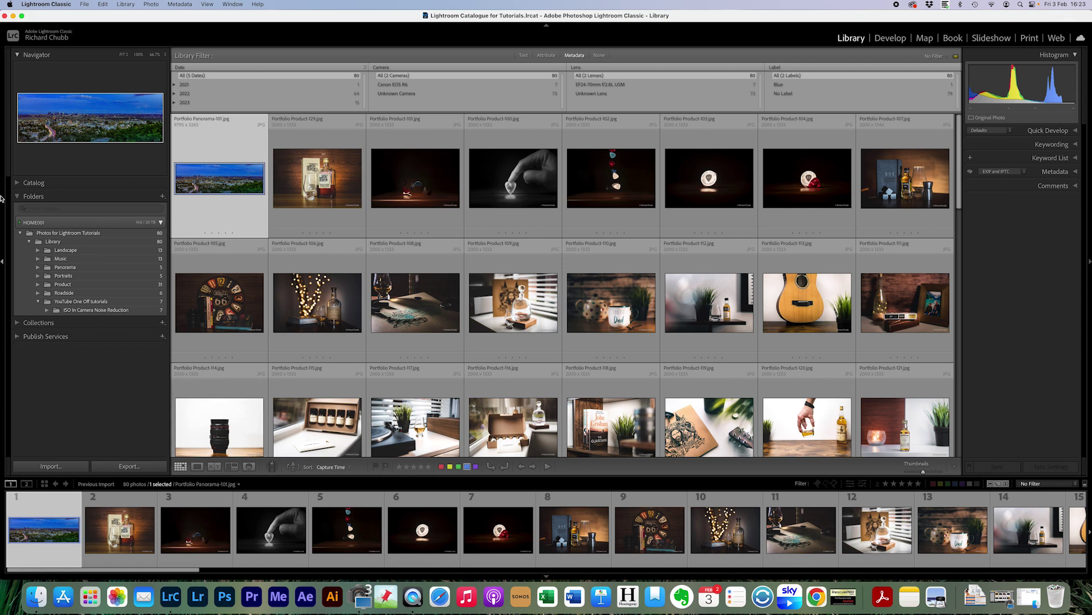
Review the general import options in the Preferences and close them.
{"action": "left_click", "coordinate": [54, 3]}
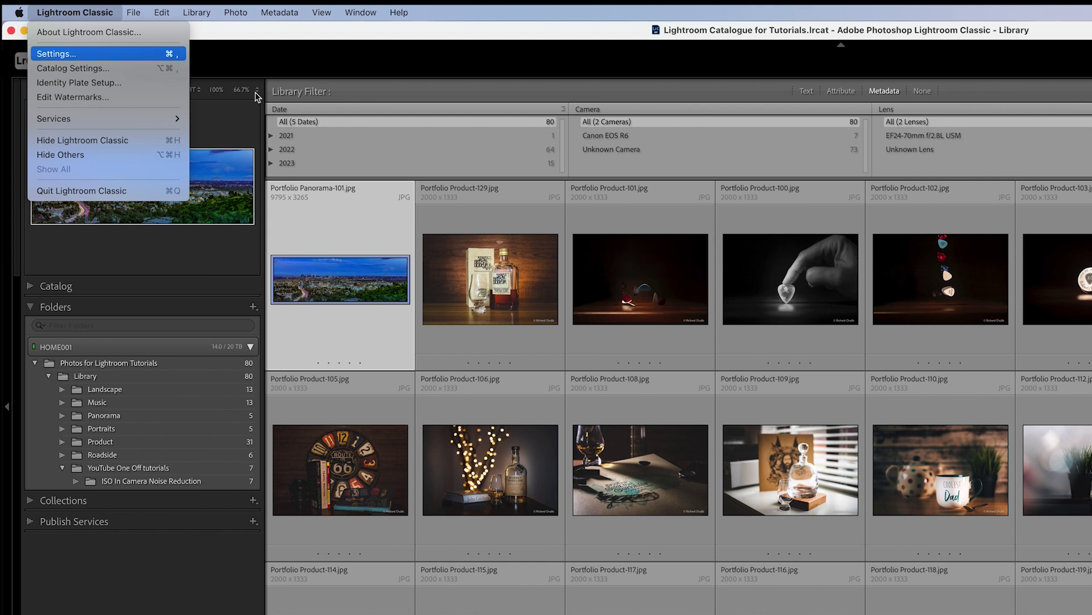
{"action": "left_click", "coordinate": [40, 22]}
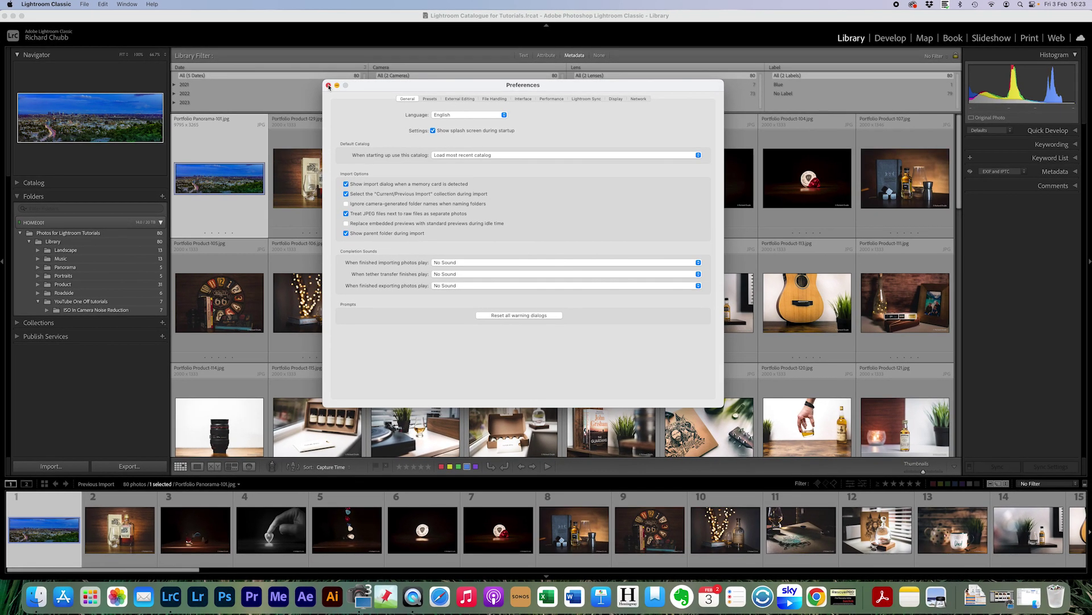
{"action": "left_click", "coordinate": [328, 86]}
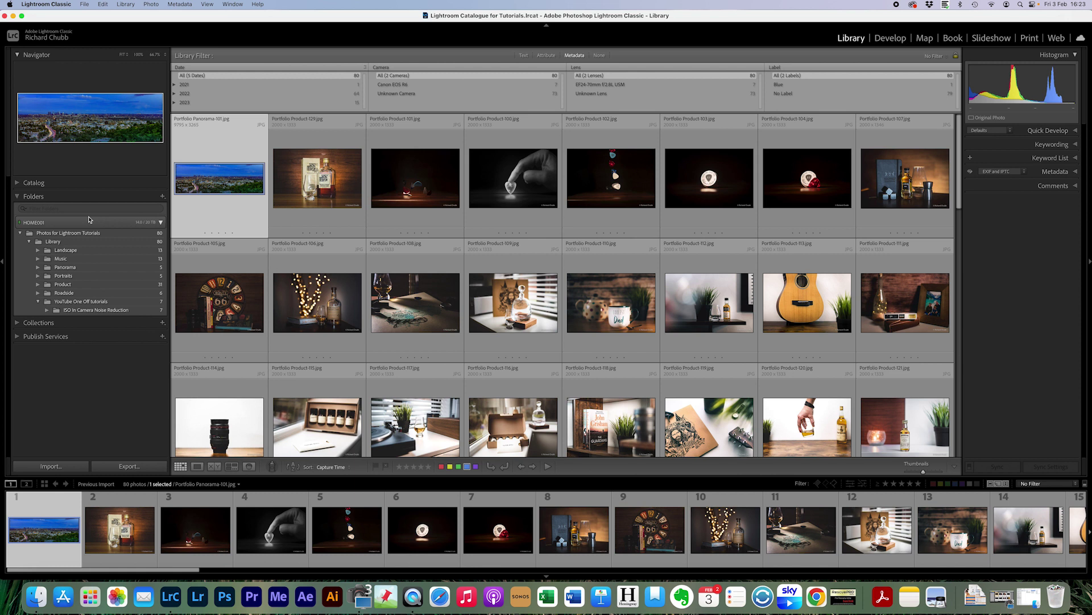
Start a new import from the EOS_DIGITAL card, check its camera folders, and use the DCIM folder with subfolders included.
{"action": "left_click", "coordinate": [50, 466]}
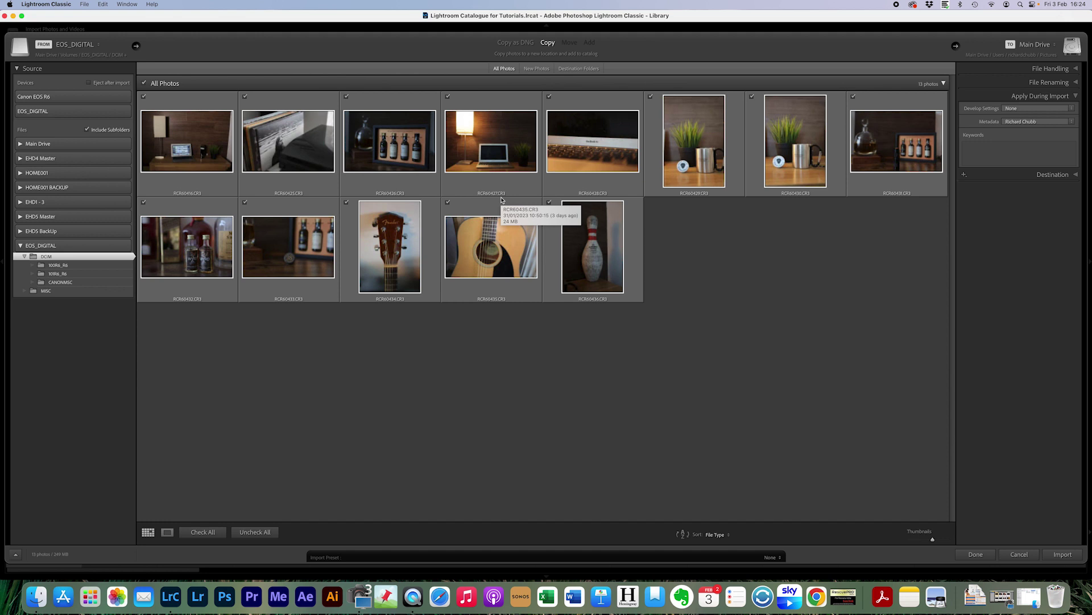
{"action": "left_click", "coordinate": [57, 265]}
{"action": "left_click", "coordinate": [65, 273]}
{"action": "left_click", "coordinate": [57, 257]}
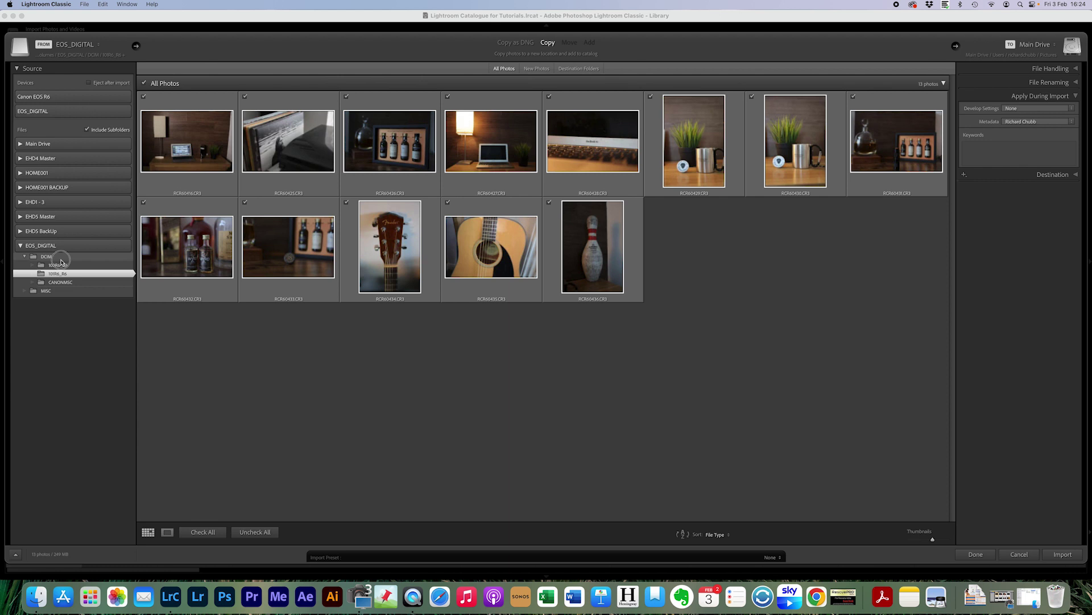
{"action": "left_click", "coordinate": [104, 132]}
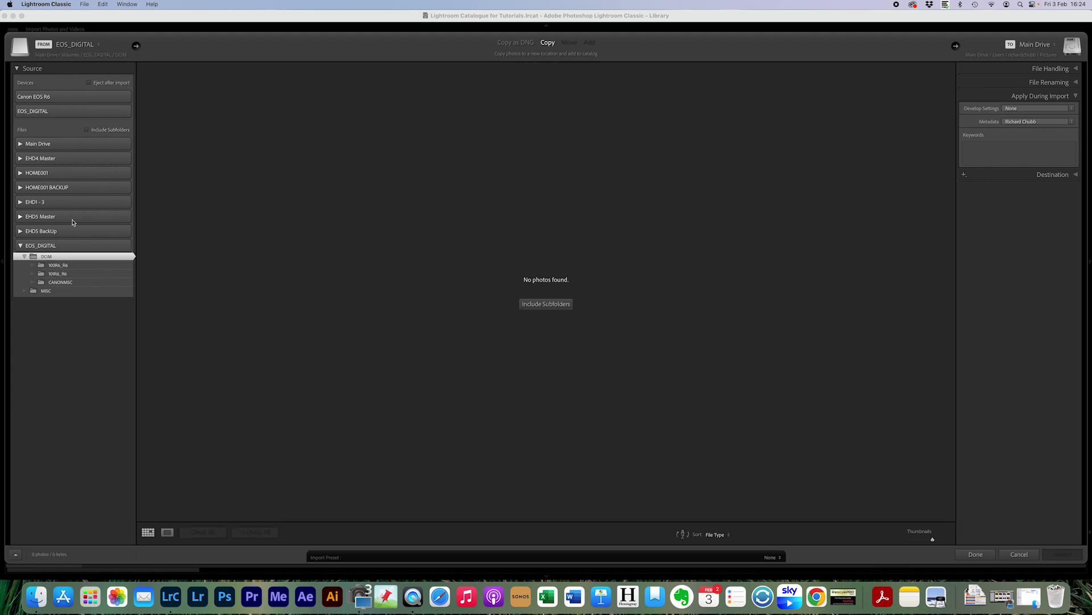
{"action": "left_click", "coordinate": [87, 129]}
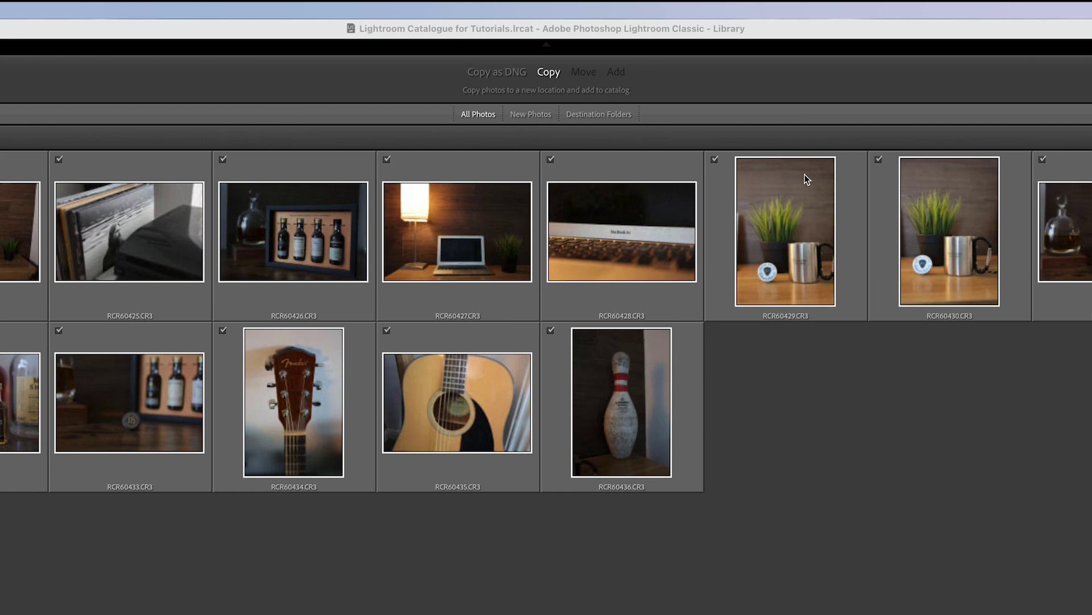
Review the File Handling and Apply During Import options for the card import.
{"action": "mouse_move", "coordinate": [804, 178]}
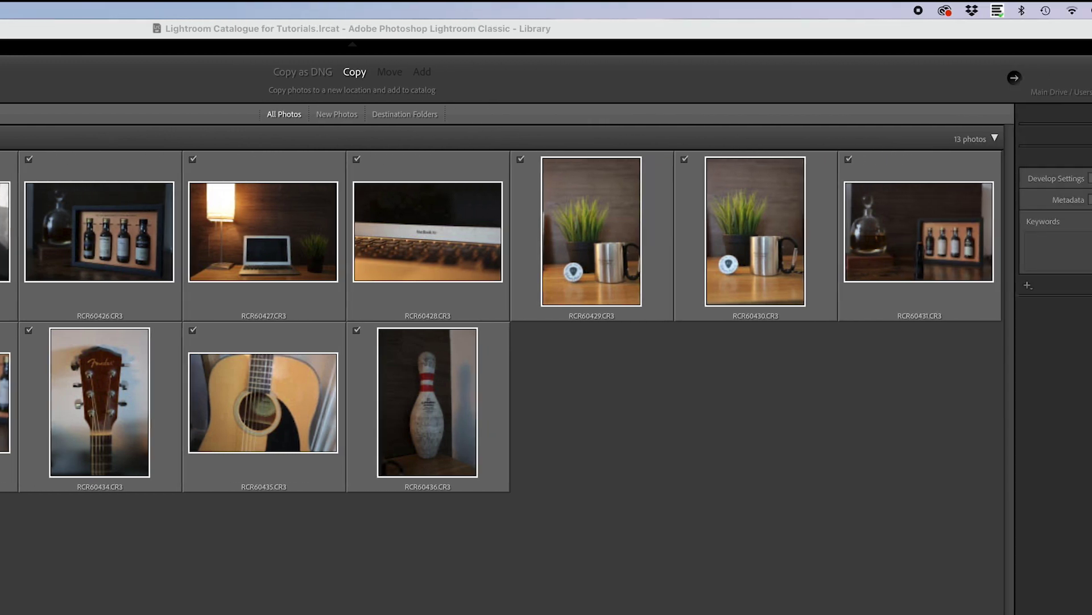
{"action": "left_click", "coordinate": [1073, 160]}
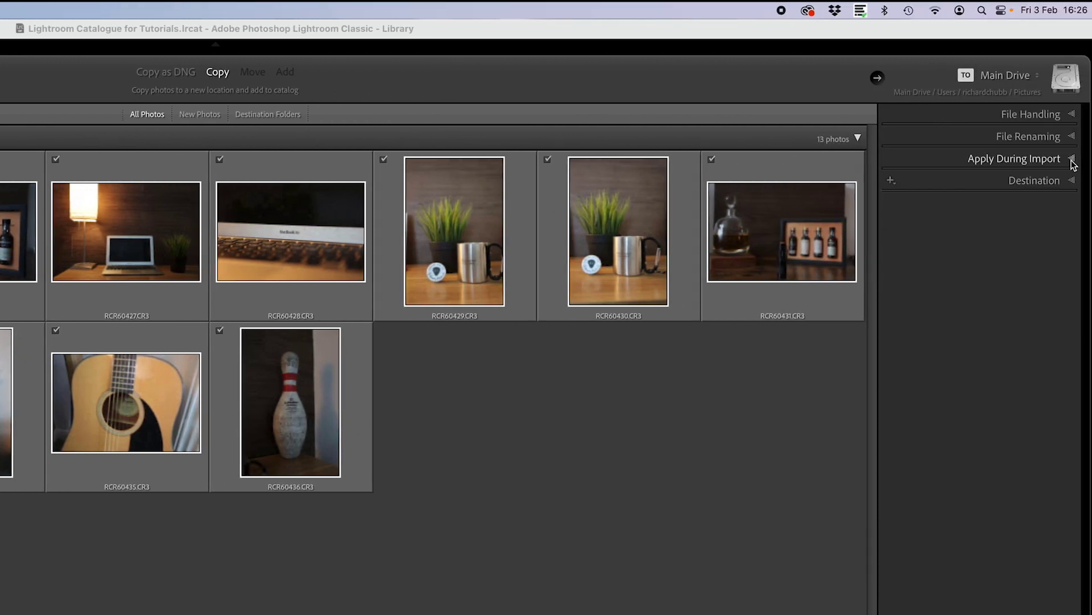
{"action": "left_click", "coordinate": [1072, 114]}
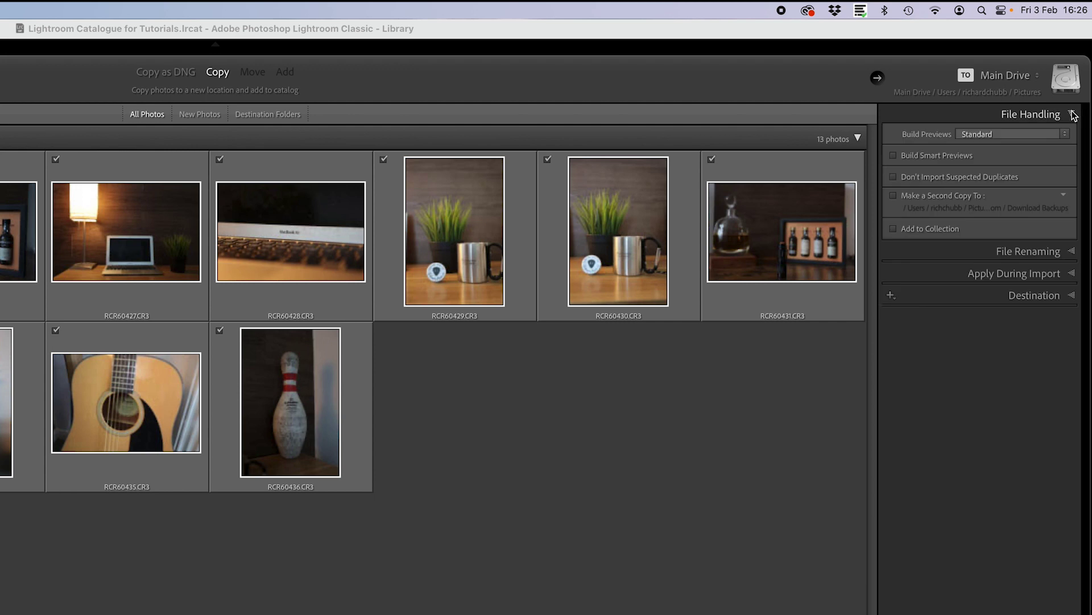
{"action": "left_click", "coordinate": [1073, 114]}
{"action": "left_click", "coordinate": [1073, 159]}
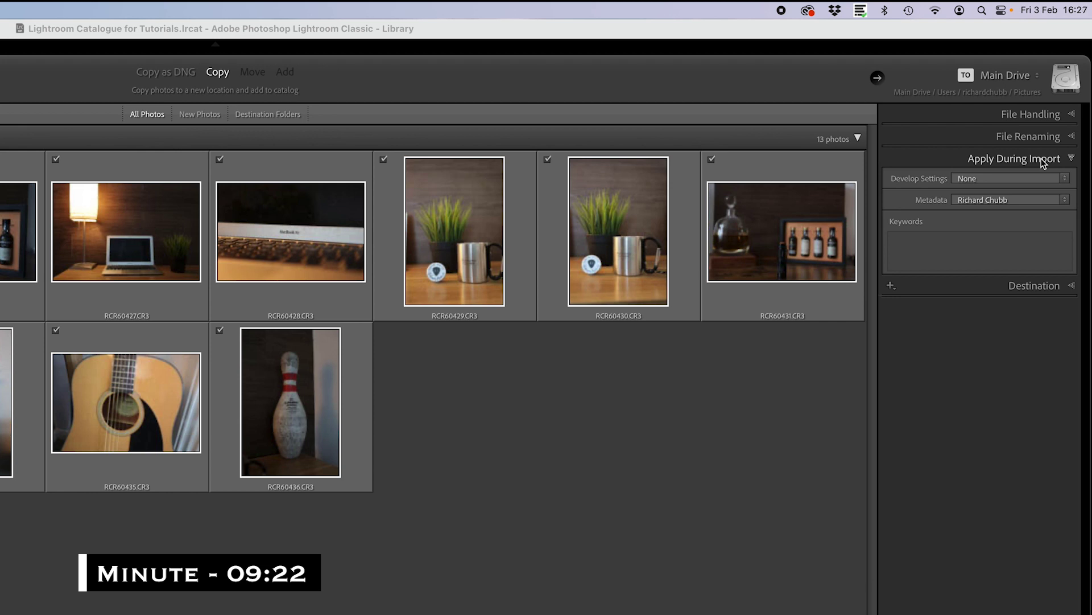
{"action": "left_click", "coordinate": [1044, 159]}
Try making a second copy to the Download Backups folder in the File Handling options.
{"action": "left_click", "coordinate": [1046, 116]}
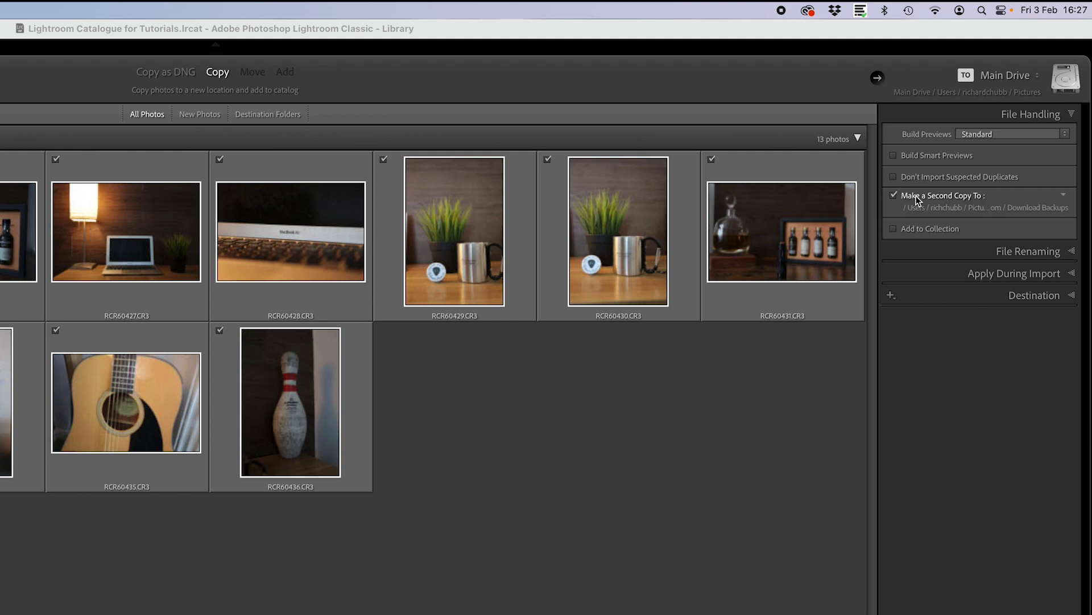
{"action": "left_click", "coordinate": [1062, 199]}
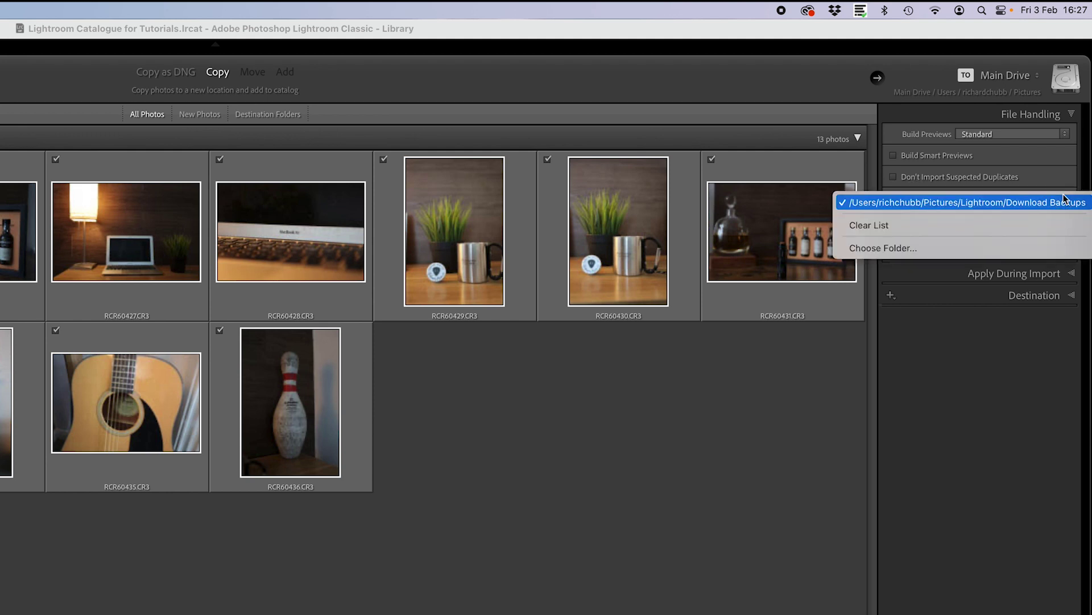
{"action": "left_click", "coordinate": [949, 203]}
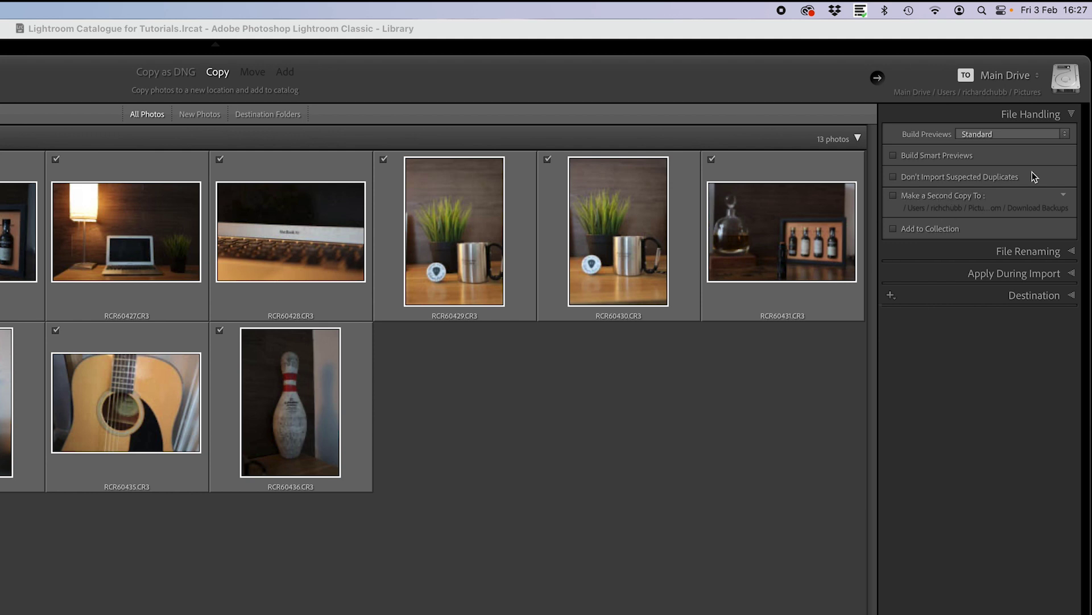
Collapse the File Handling options and expand Apply During Import for the card import.
{"action": "left_click", "coordinate": [1073, 114]}
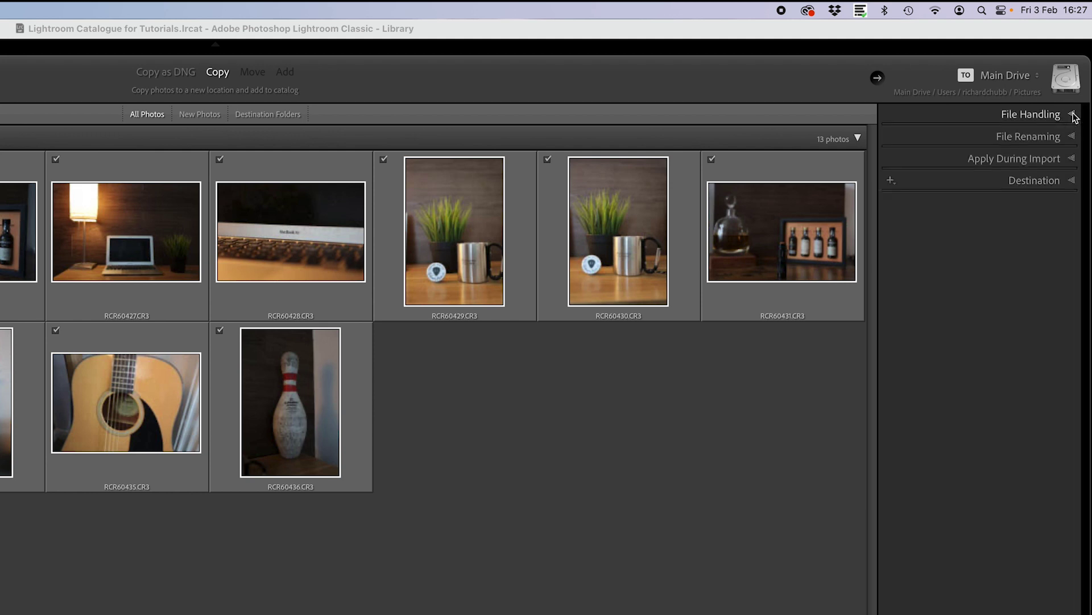
{"action": "left_click", "coordinate": [1056, 159]}
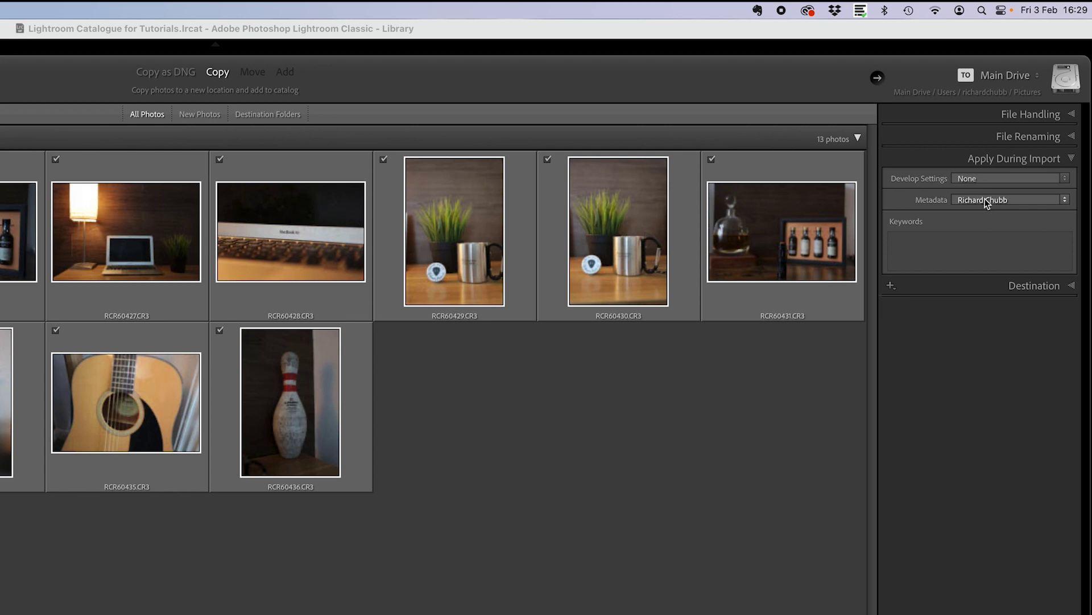
Add the keywords "office photos, import tutorial," to the photos in the Apply During Import options.
{"action": "left_click", "coordinate": [932, 239]}
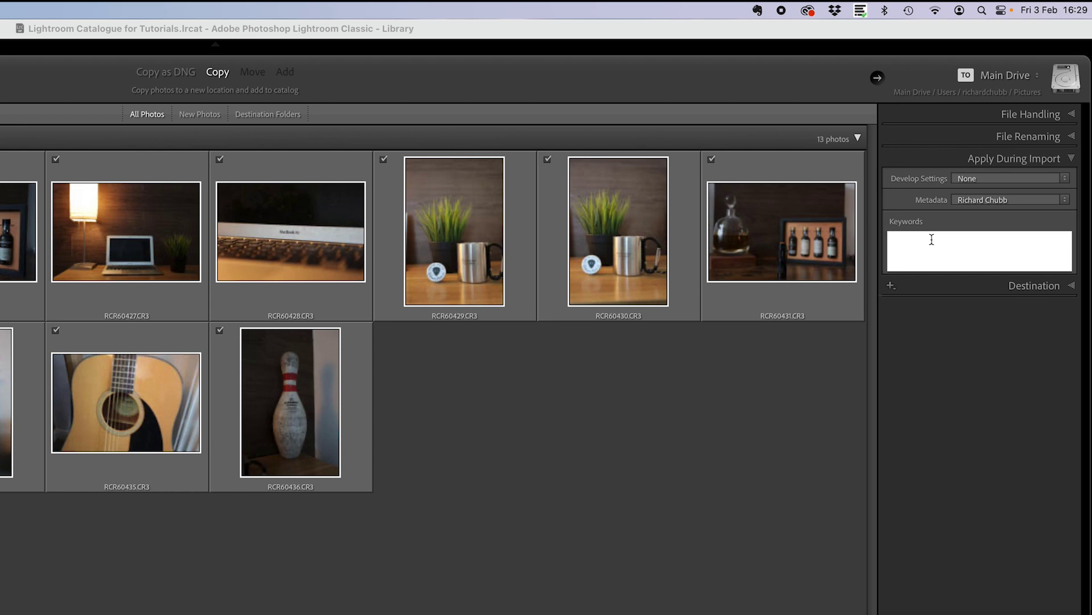
{"action": "type", "text": "office photos, import tutorial,"}
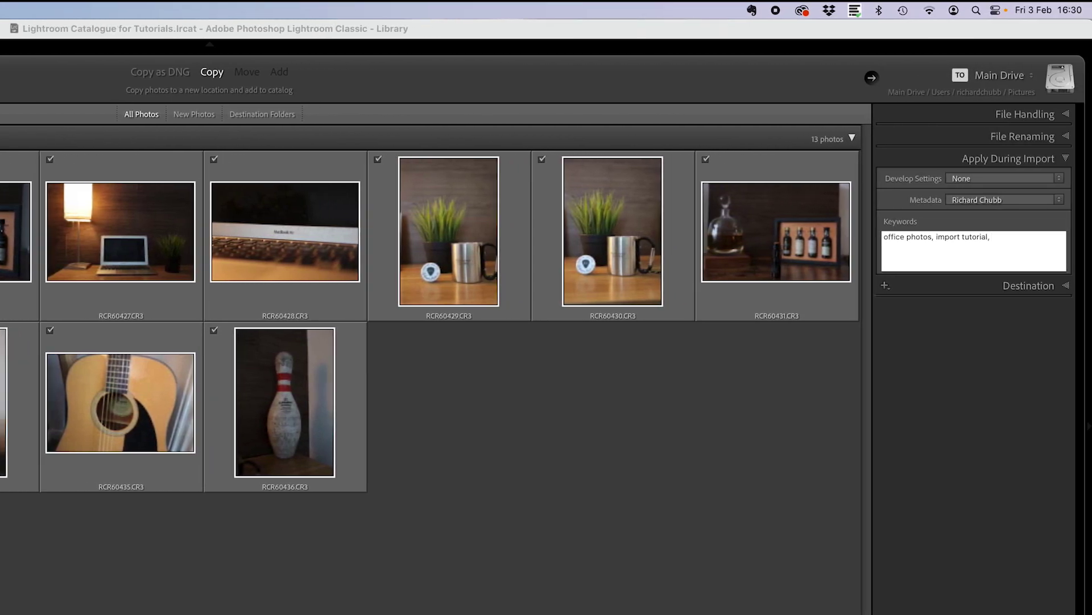
{"action": "key", "text": "Return"}
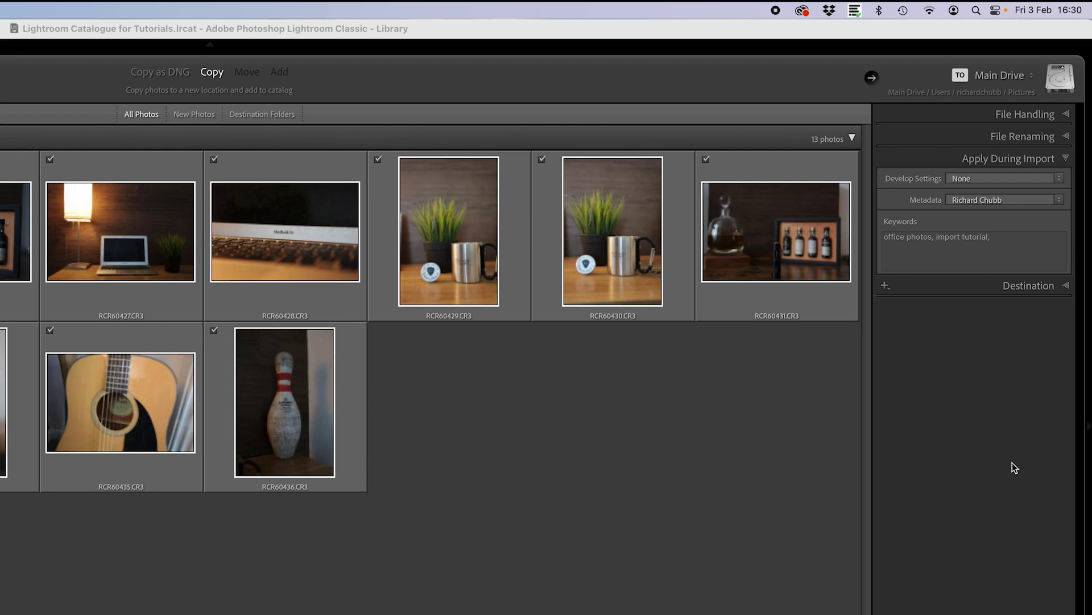
Enable file renaming for the card import and use the Custom Name - Sequence template.
{"action": "left_click", "coordinate": [1066, 137]}
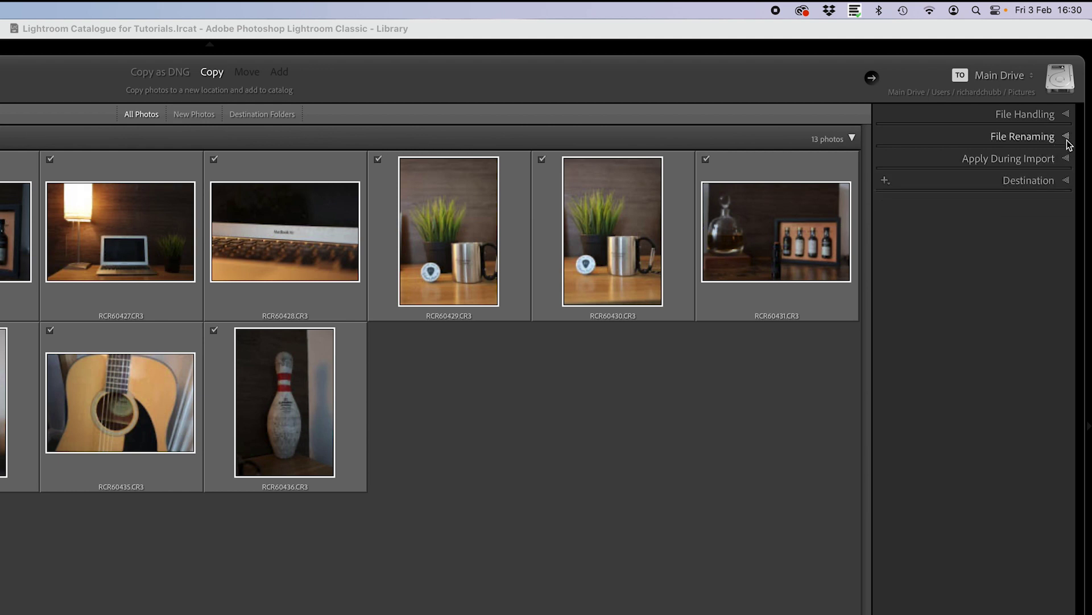
{"action": "left_click", "coordinate": [913, 158]}
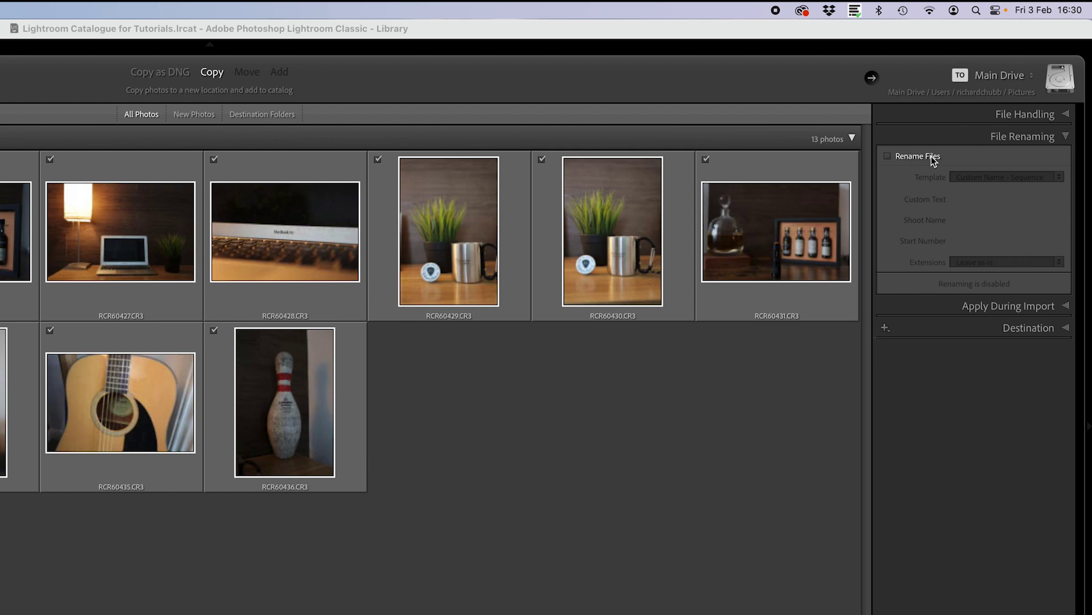
{"action": "left_click", "coordinate": [926, 159]}
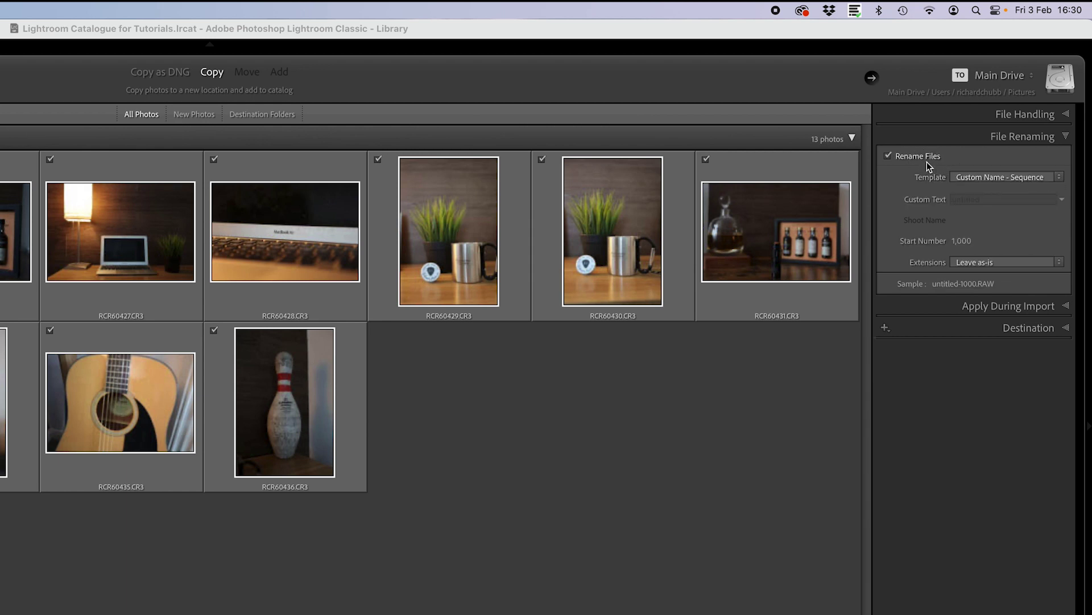
{"action": "left_click", "coordinate": [1059, 178]}
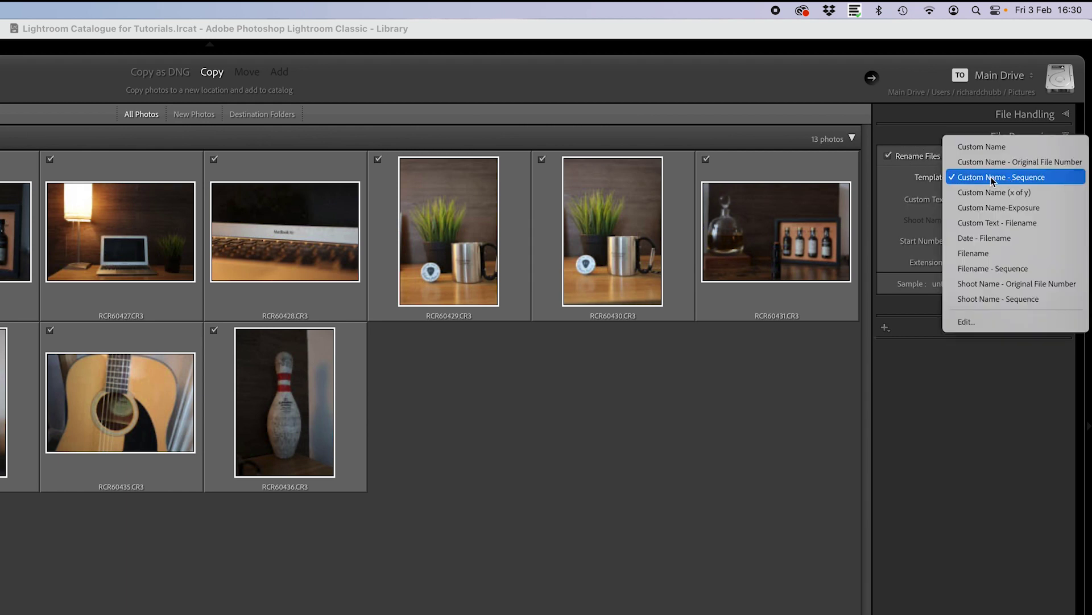
{"action": "left_click", "coordinate": [998, 179]}
{"action": "left_click", "coordinate": [1060, 181]}
{"action": "left_click", "coordinate": [990, 179]}
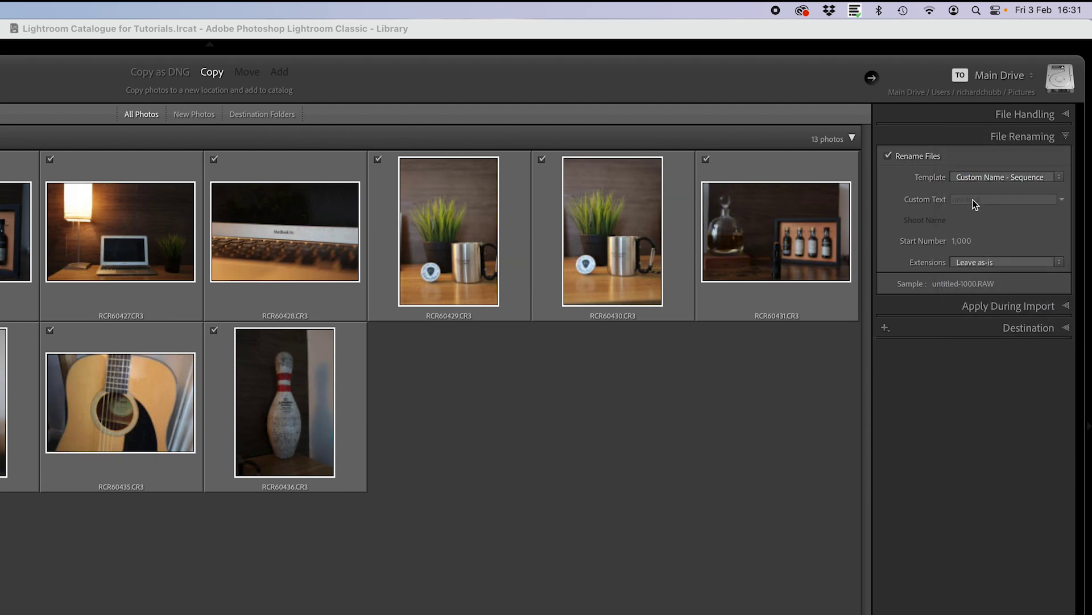
Set the custom text for the renamed files to "Import Tutorial".
{"action": "left_click", "coordinate": [974, 200]}
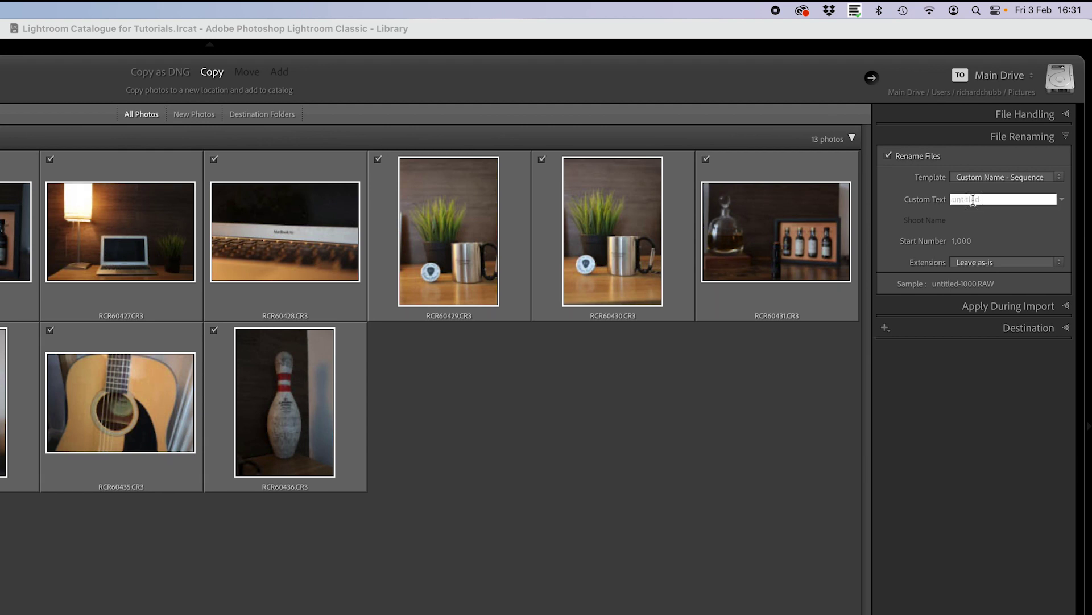
{"action": "type", "text": "Import Tutorial"}
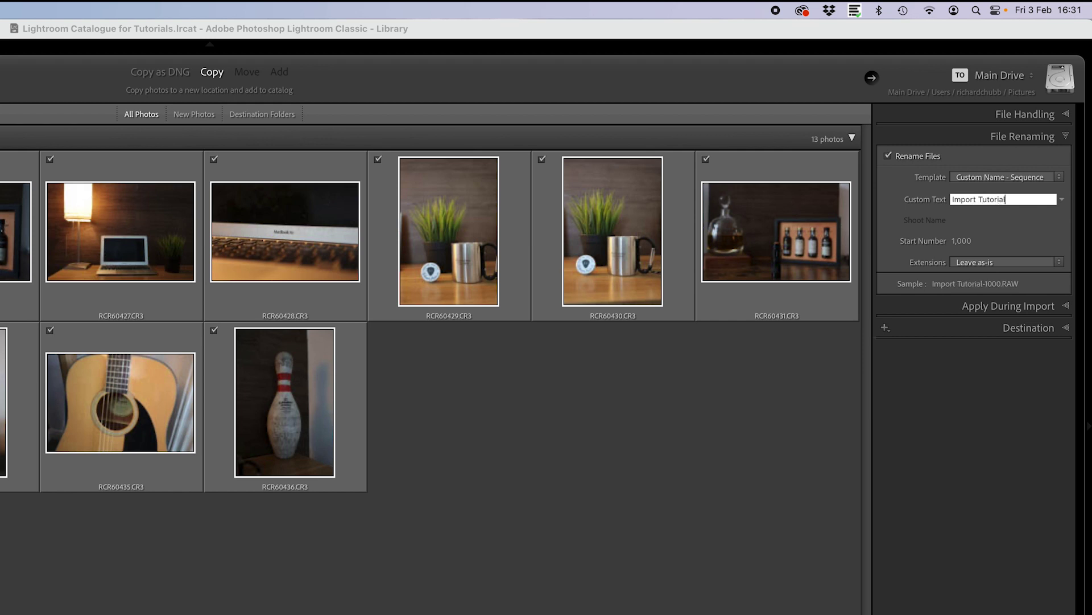
{"action": "left_click", "coordinate": [977, 240]}
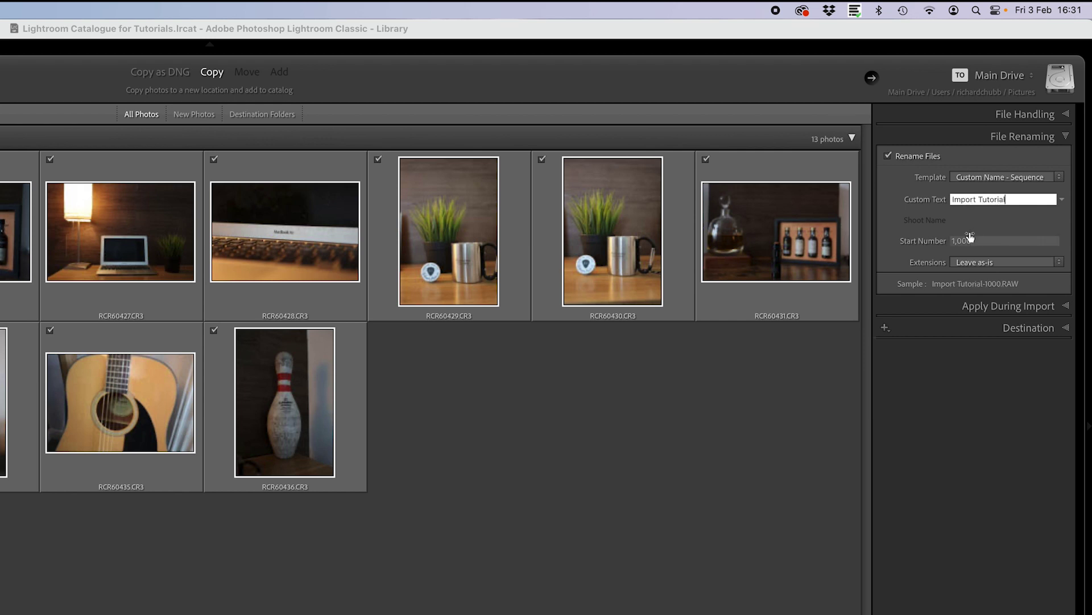
{"action": "left_click", "coordinate": [1012, 199]}
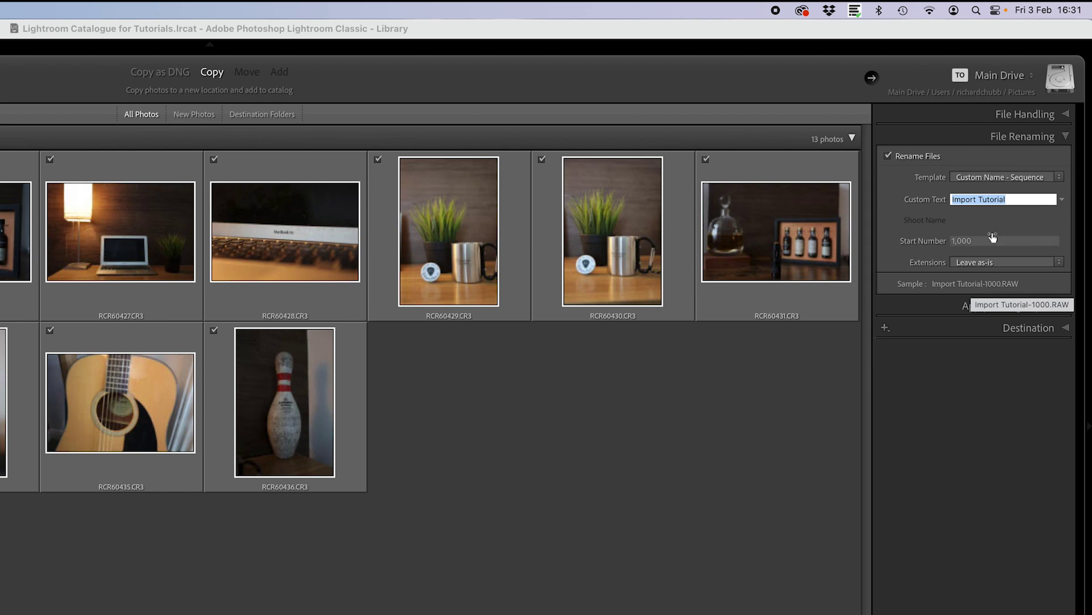
{"action": "left_click", "coordinate": [985, 216]}
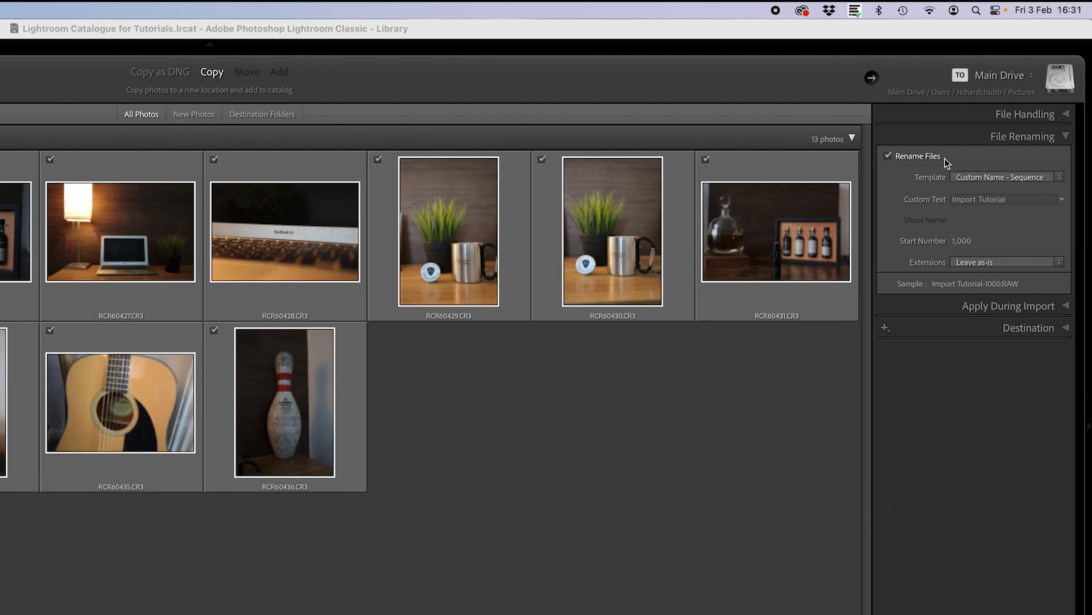
Choose the YouTube One Off tutorials folder, inside the Photos for Lightroom Tutorials library on HOME001, as the import destination.
{"action": "left_click", "coordinate": [1068, 332]}
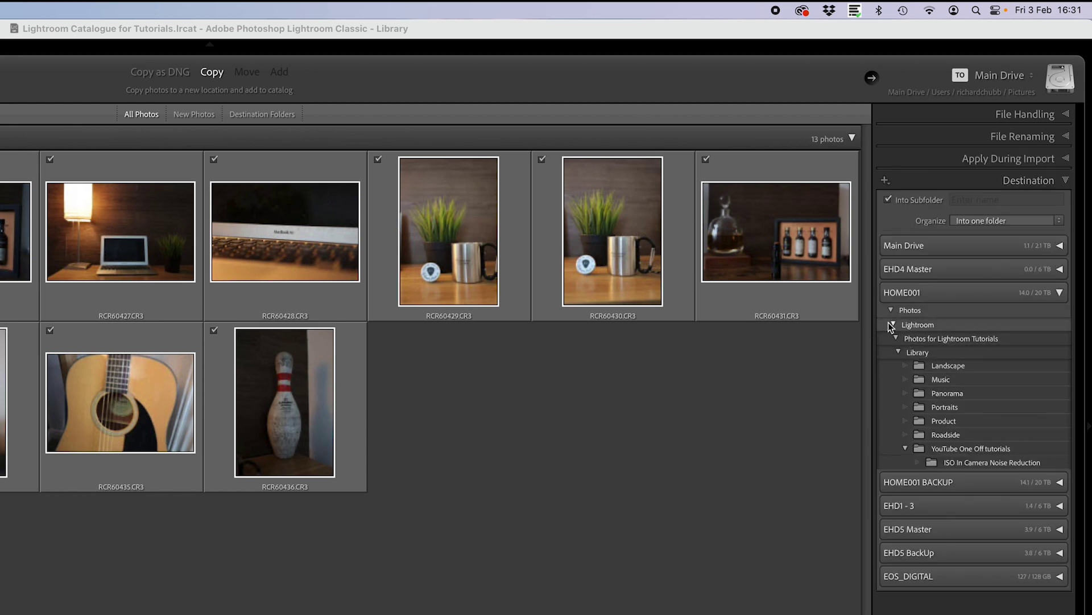
{"action": "left_click", "coordinate": [899, 352]}
{"action": "left_click", "coordinate": [896, 338]}
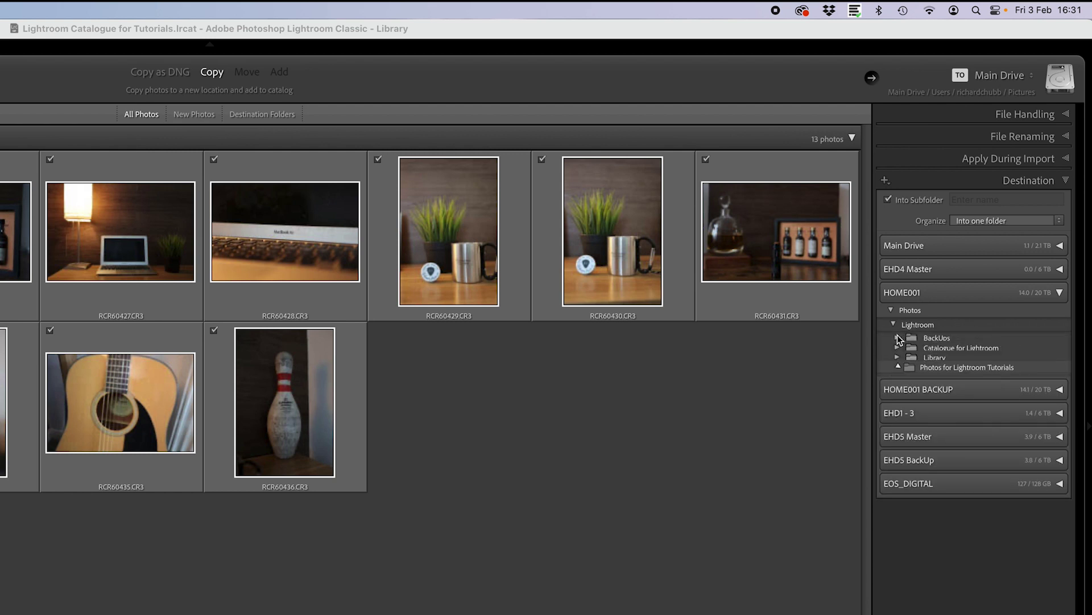
{"action": "left_click", "coordinate": [893, 323]}
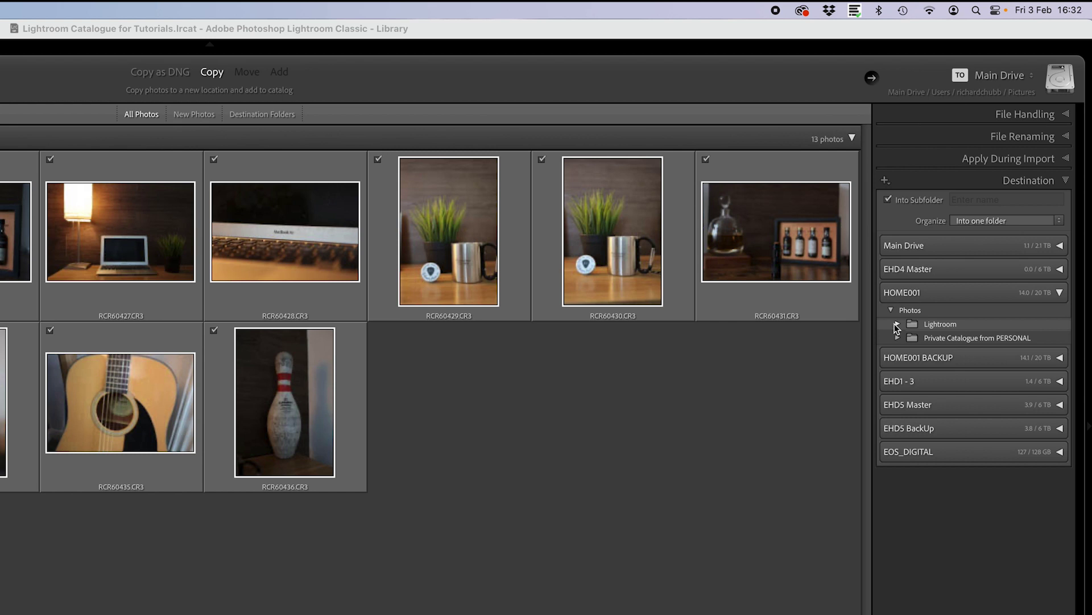
{"action": "left_click", "coordinate": [898, 323]}
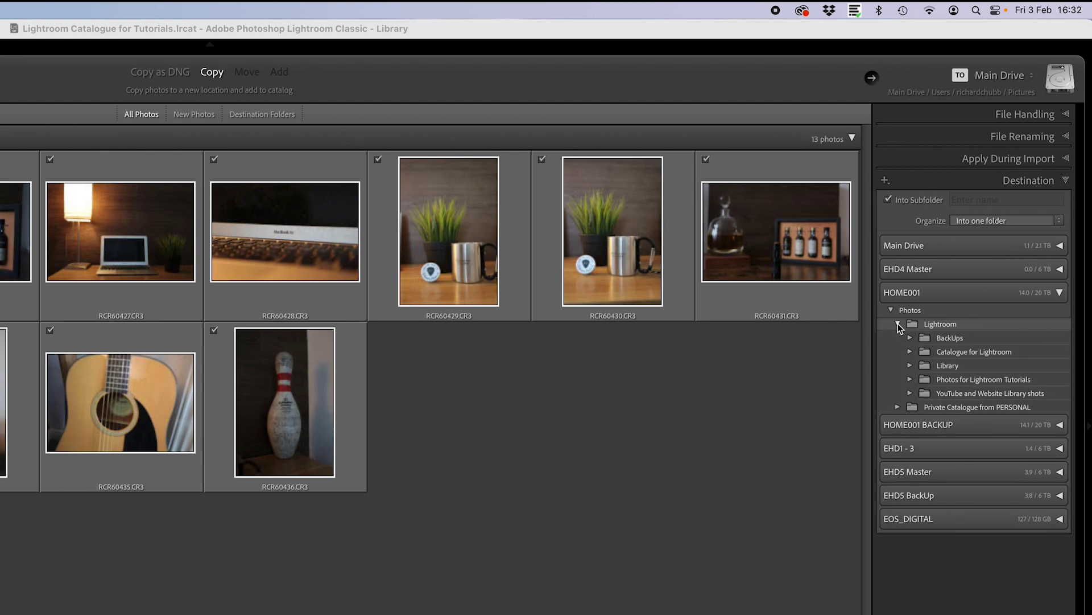
{"action": "left_click", "coordinate": [911, 379]}
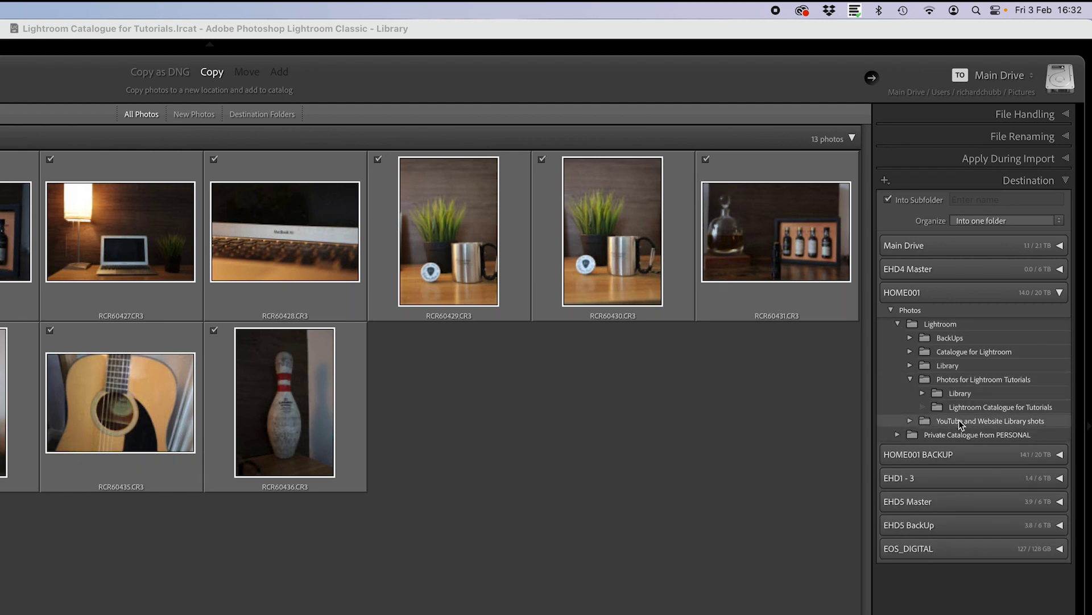
{"action": "left_click", "coordinate": [949, 395]}
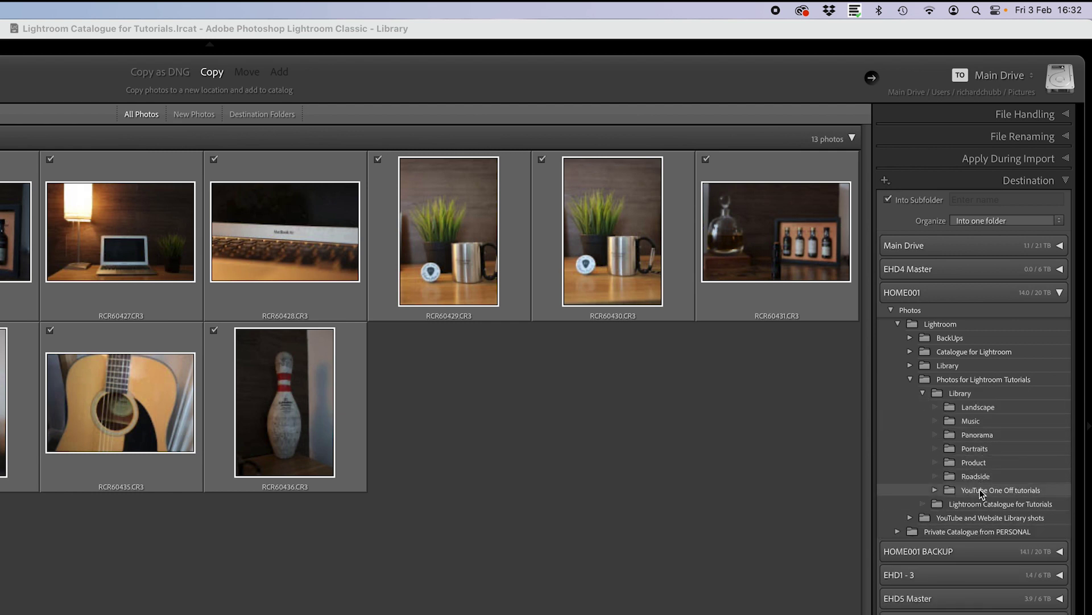
{"action": "left_click", "coordinate": [936, 489]}
{"action": "left_click", "coordinate": [972, 491]}
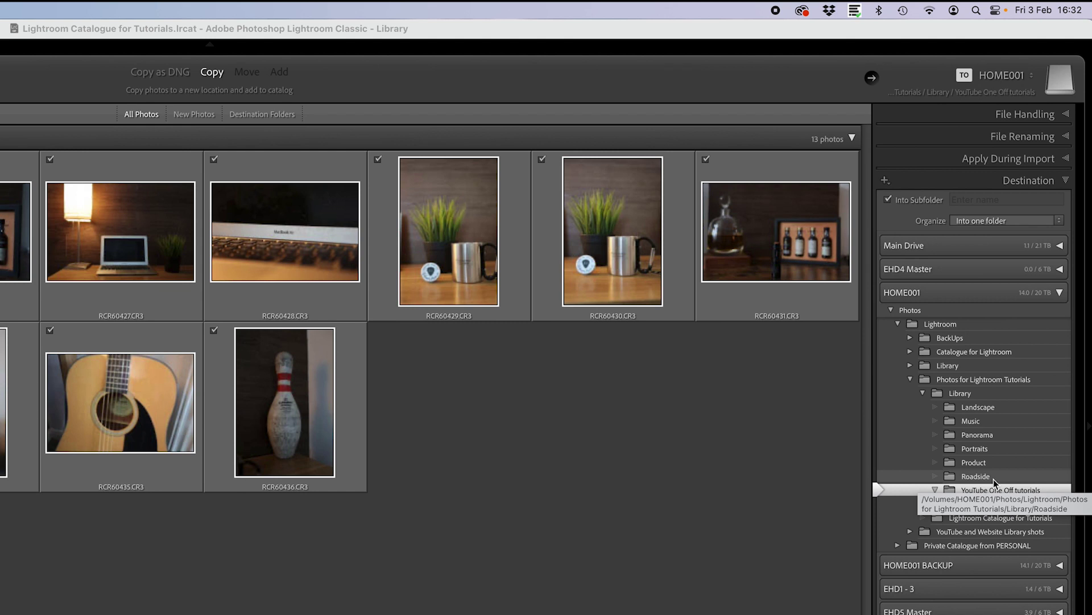
Put the imported photos into a new subfolder named "Import Tutorial", organized into one folder.
{"action": "left_click", "coordinate": [889, 200]}
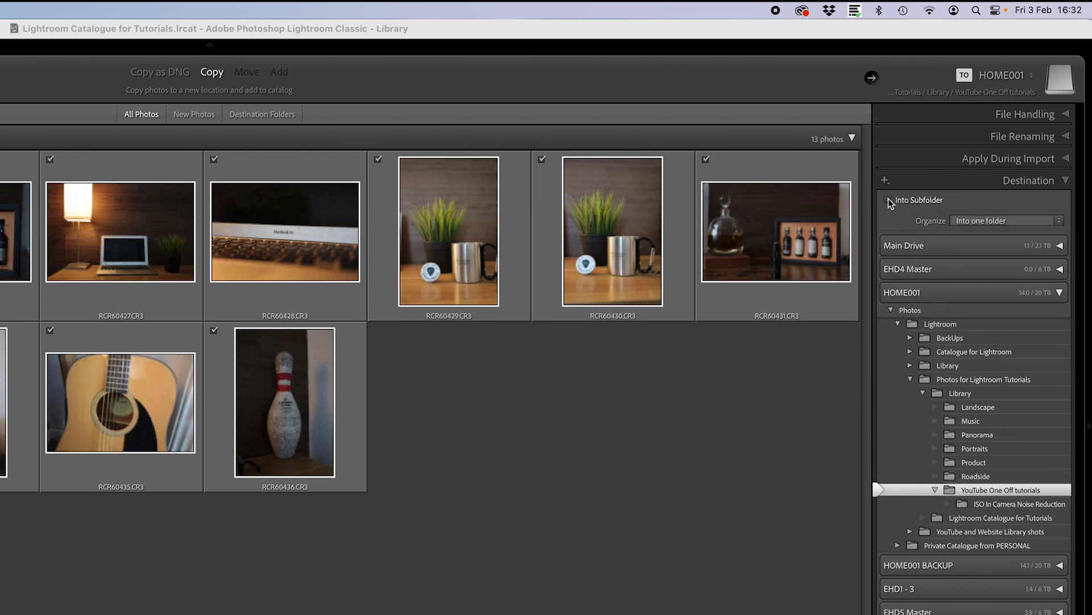
{"action": "left_click", "coordinate": [889, 200]}
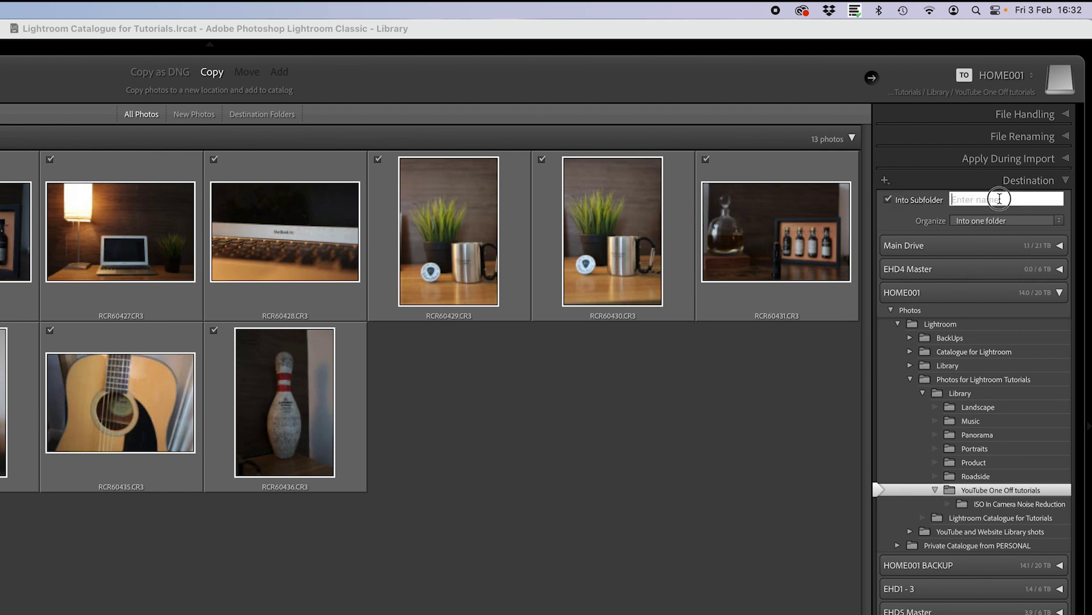
{"action": "left_click", "coordinate": [1000, 199]}
{"action": "type", "text": "Import Tutorial"}
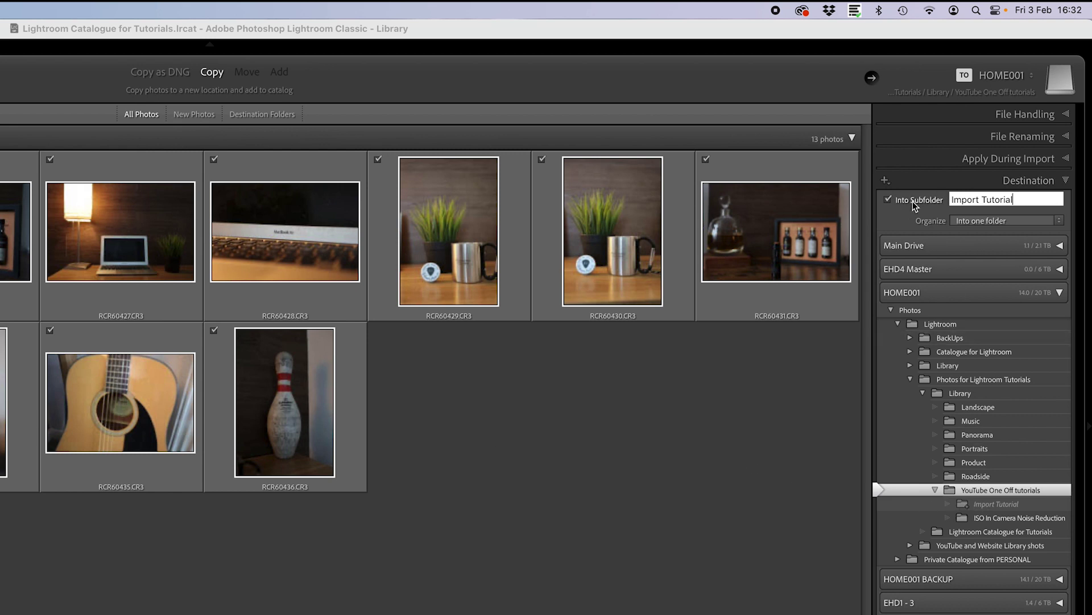
{"action": "left_click", "coordinate": [969, 221]}
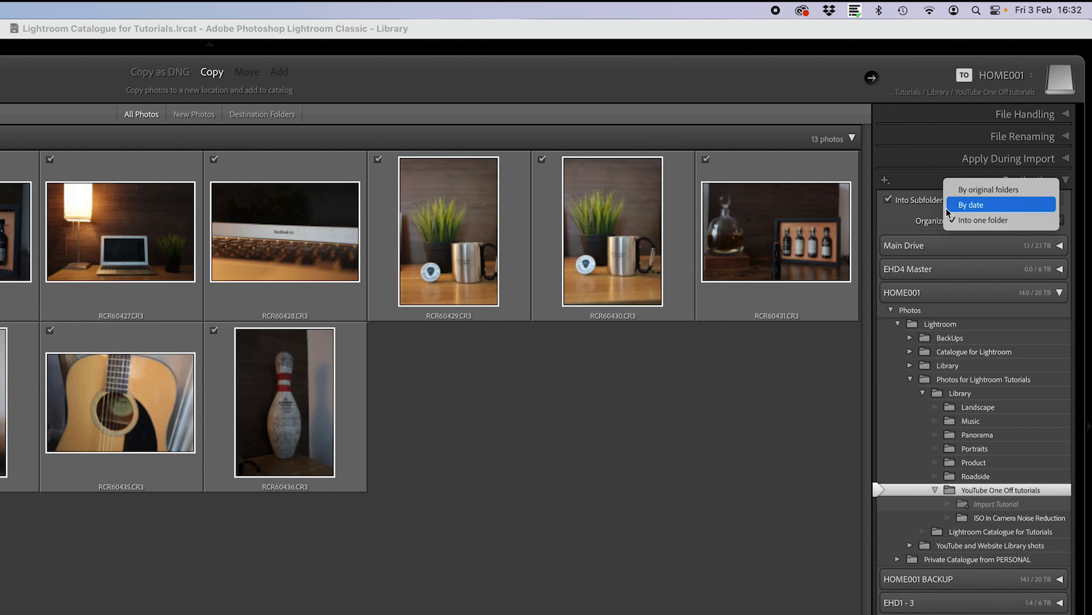
{"action": "left_click", "coordinate": [979, 224]}
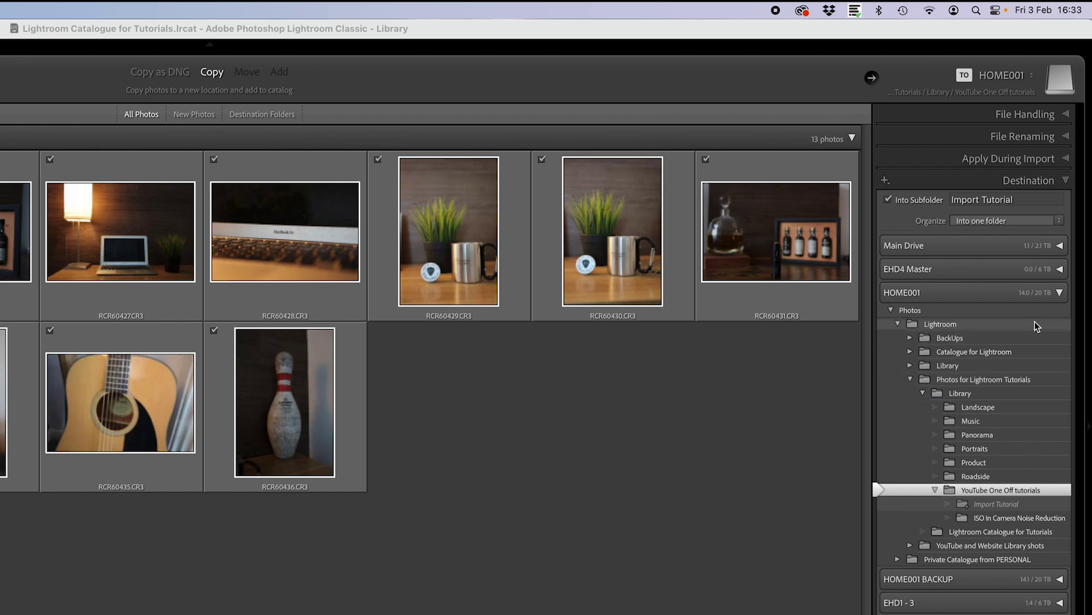
Recheck the File Handling, File Renaming, Apply During Import and Destination settings, and import the selected card photos into the catalog.
{"action": "left_click", "coordinate": [1019, 114]}
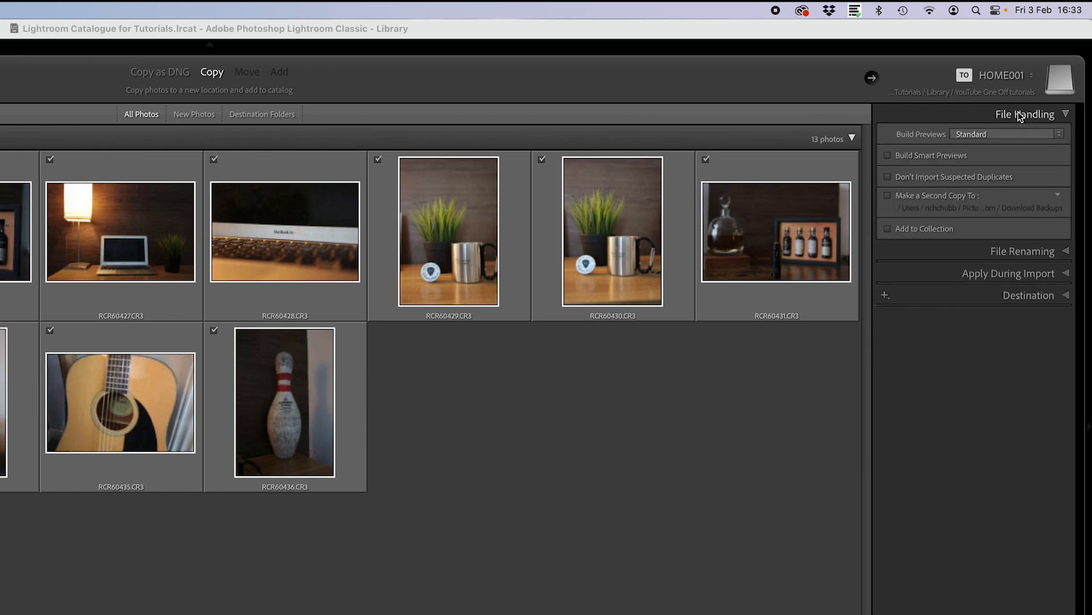
{"action": "left_click", "coordinate": [1017, 114]}
{"action": "left_click", "coordinate": [1015, 136]}
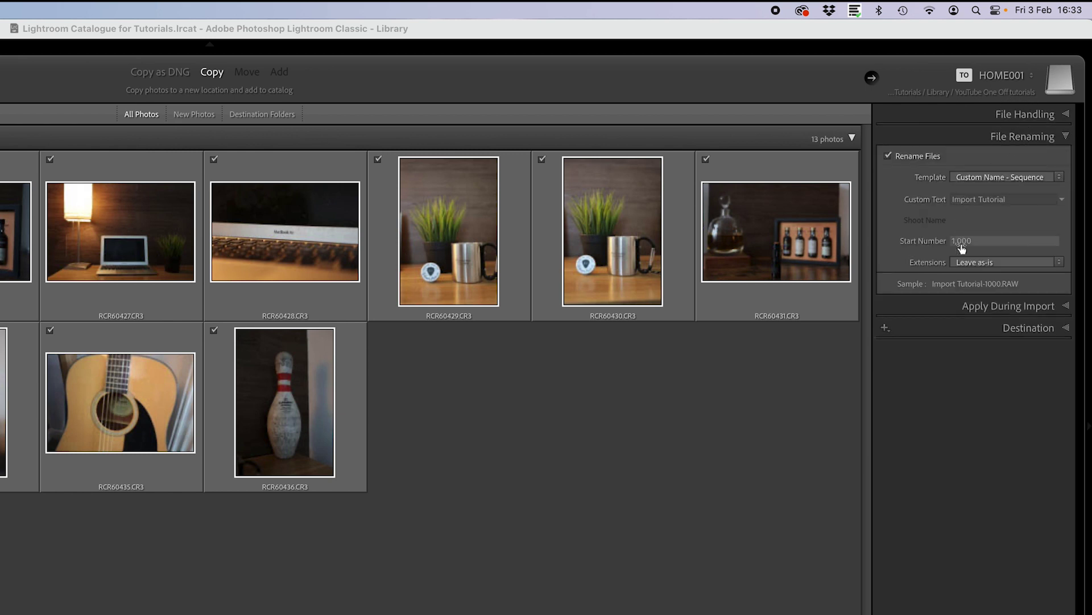
{"action": "left_click", "coordinate": [1034, 136]}
{"action": "left_click", "coordinate": [1008, 162]}
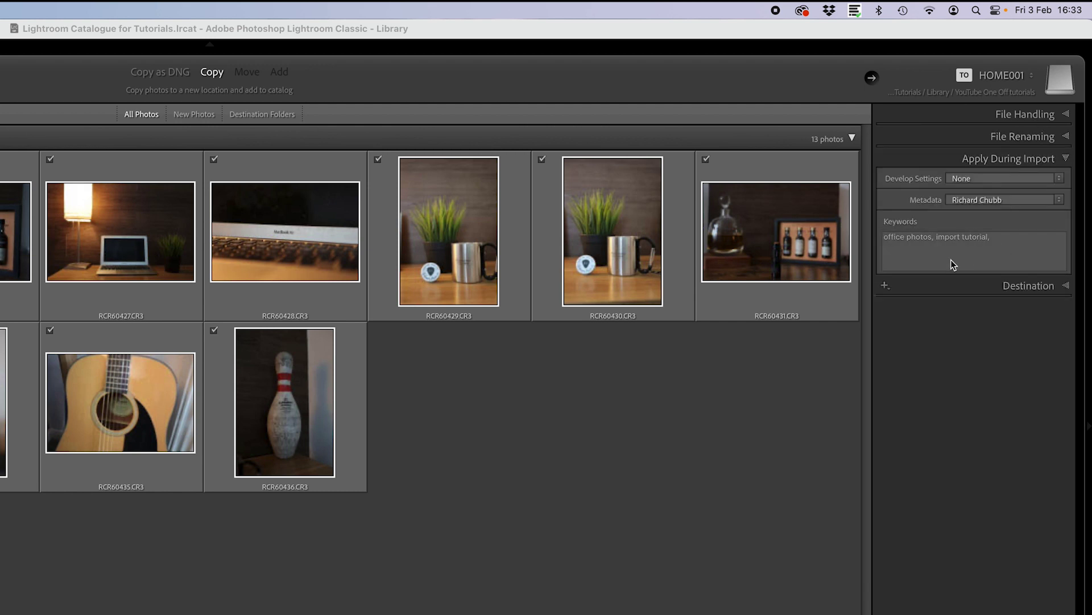
{"action": "left_click", "coordinate": [1025, 158]}
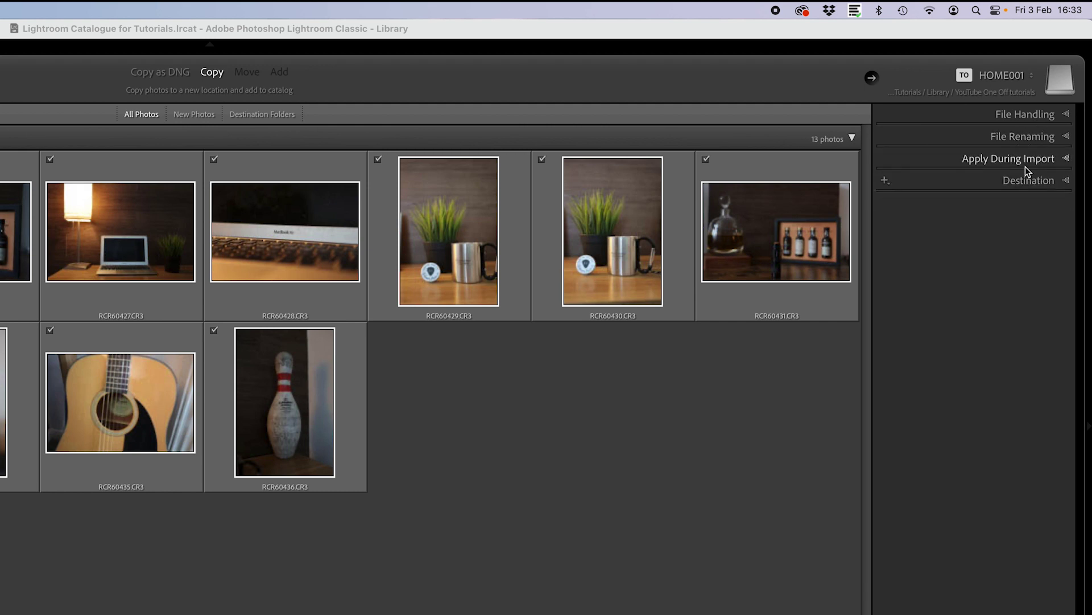
{"action": "left_click", "coordinate": [1028, 180]}
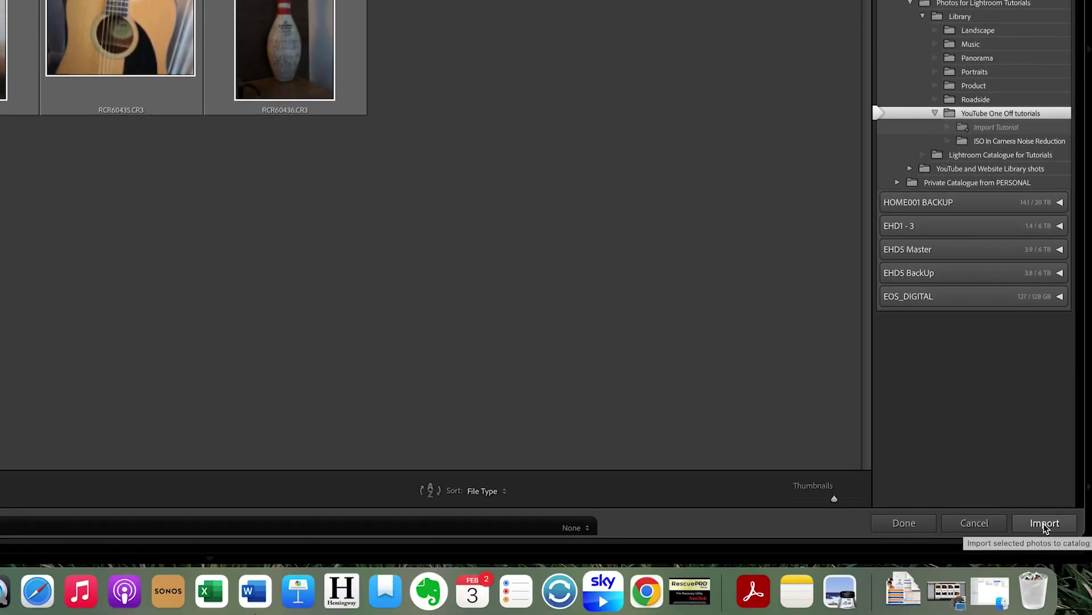
{"action": "left_click", "coordinate": [1045, 523]}
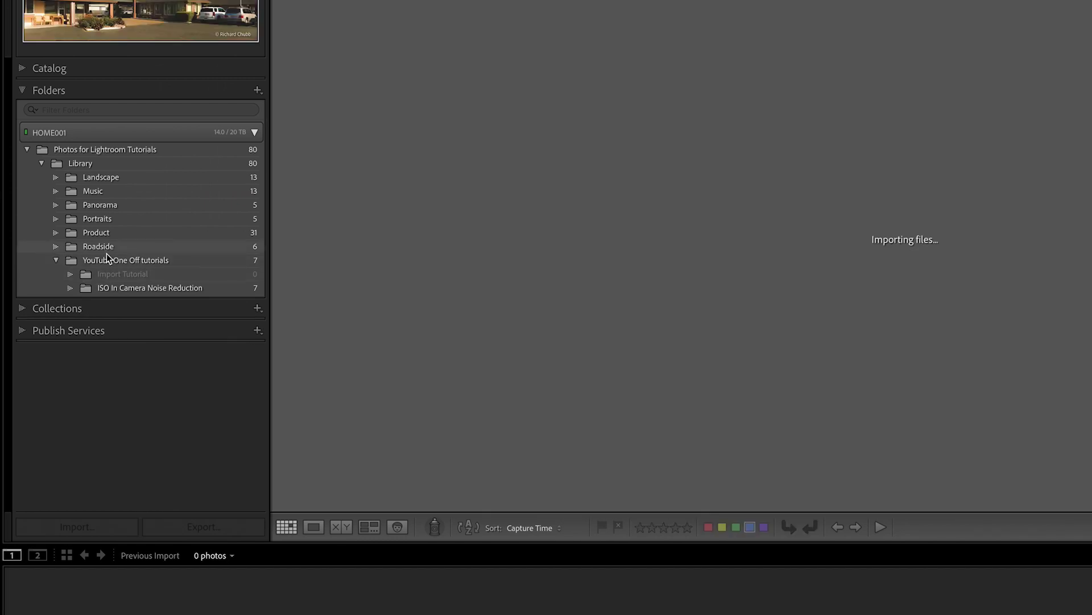